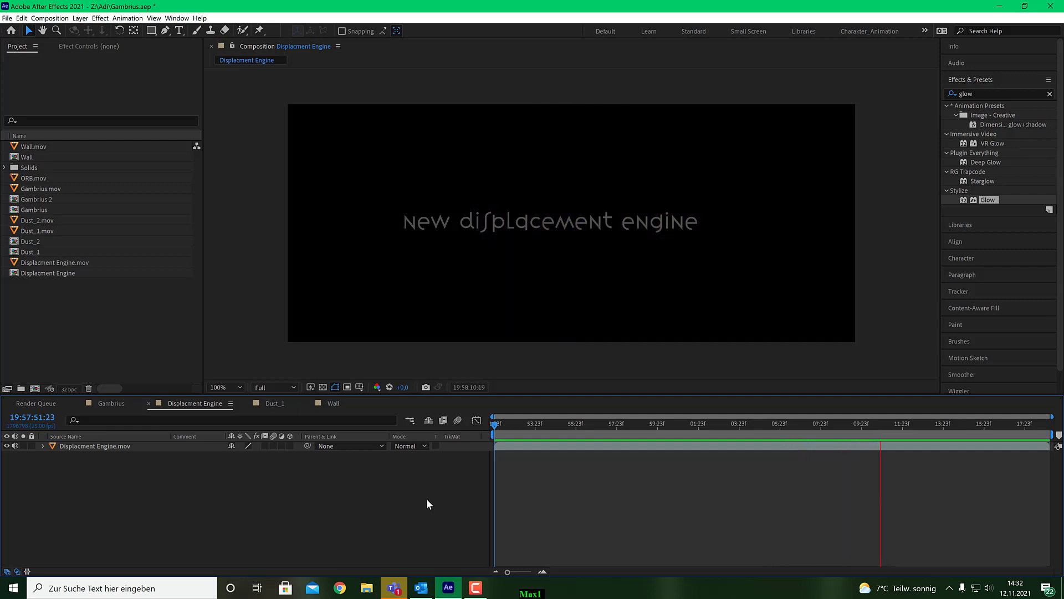
Replay the Displacement Engine preview, then open Dust_1 and select its Dust_1.mov layer.
key(space)
key(space)
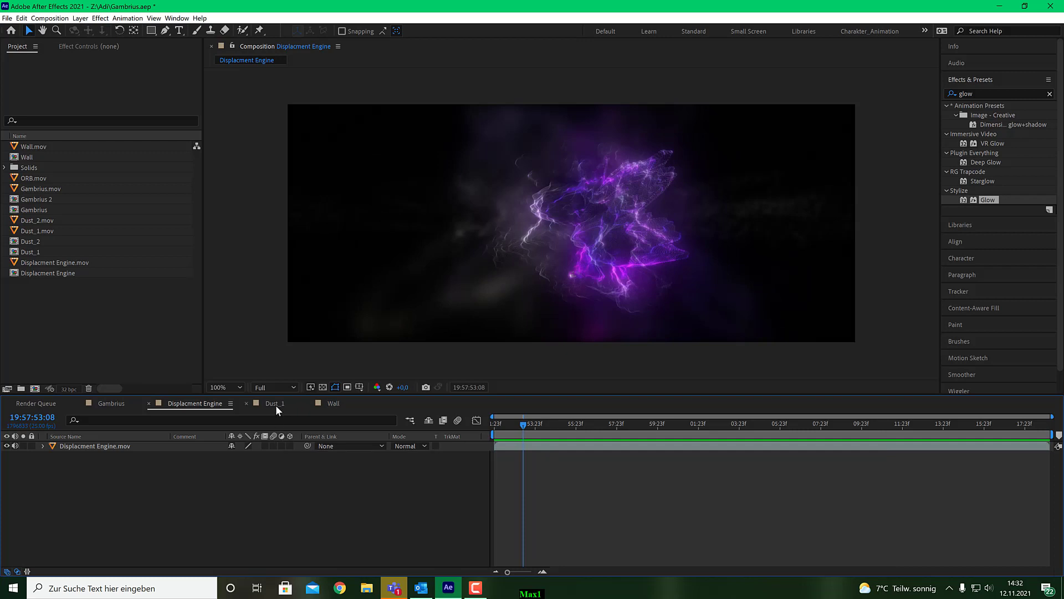
click(275, 405)
click(528, 447)
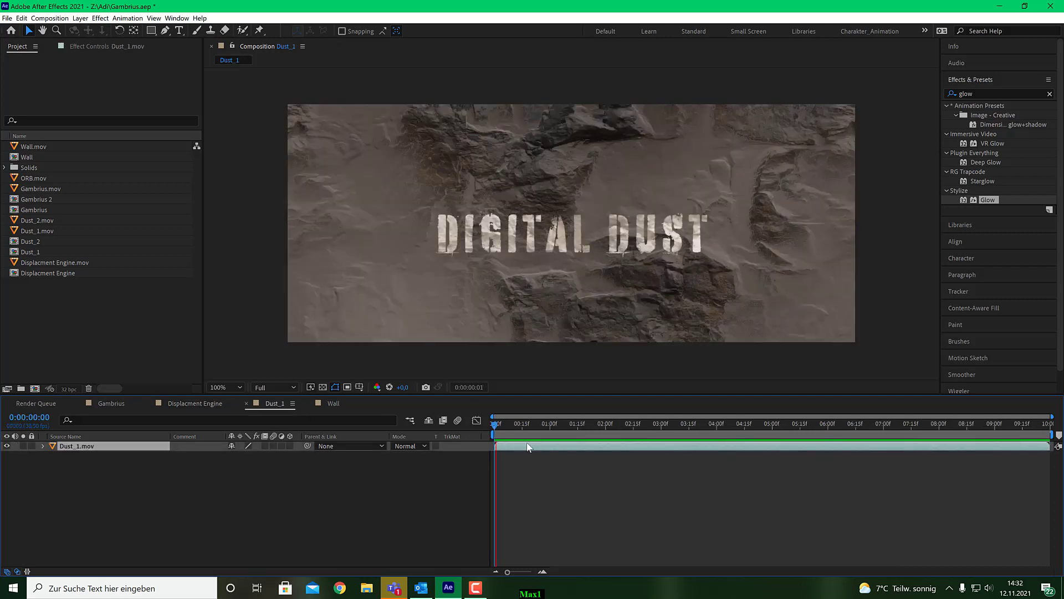
Preview the DIGITAL DUST dissolve, then scrub it from 02:04 to 02:27.
key(space)
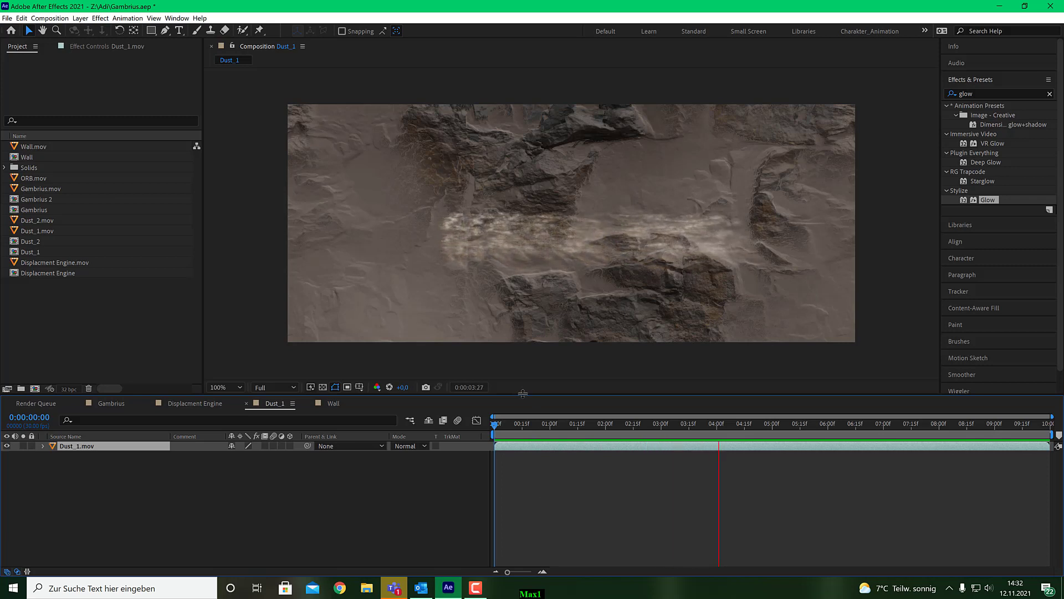
key(space)
click(612, 425)
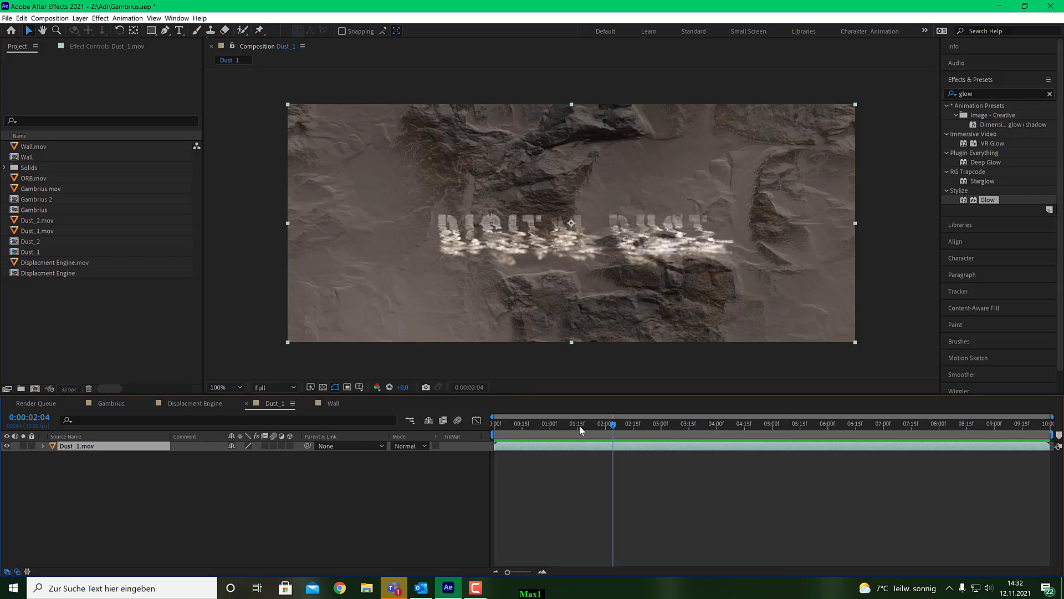
drag(580, 425, 656, 432)
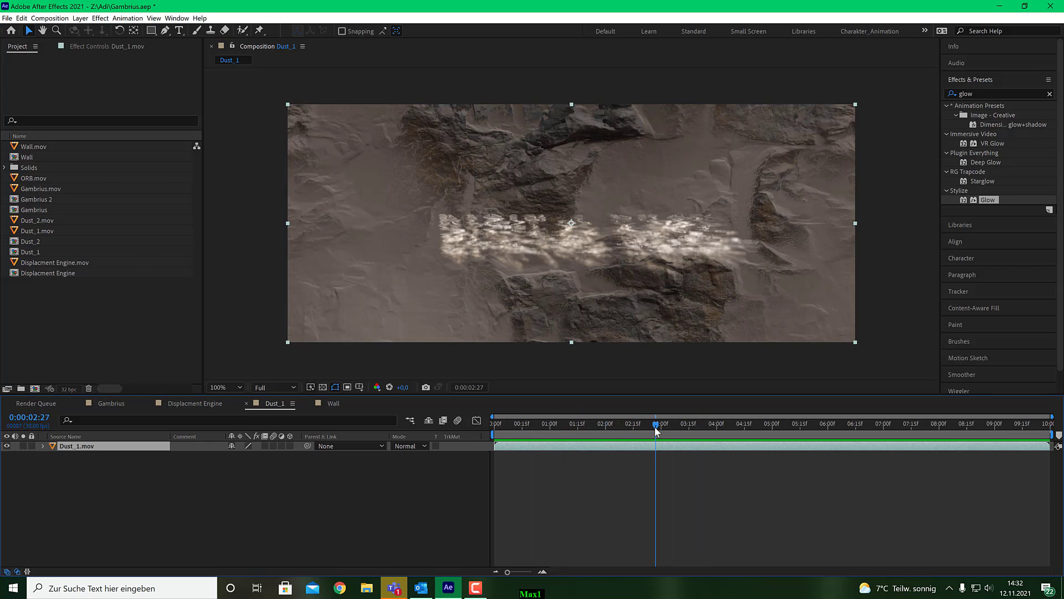
Switch to the Wall composition and preview its animation.
click(336, 403)
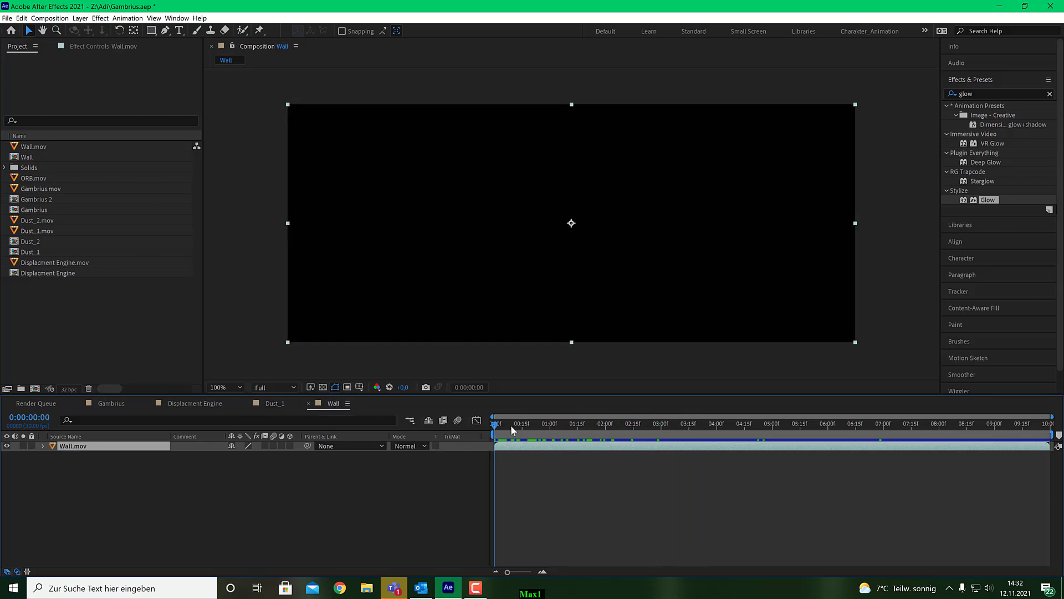
key(space)
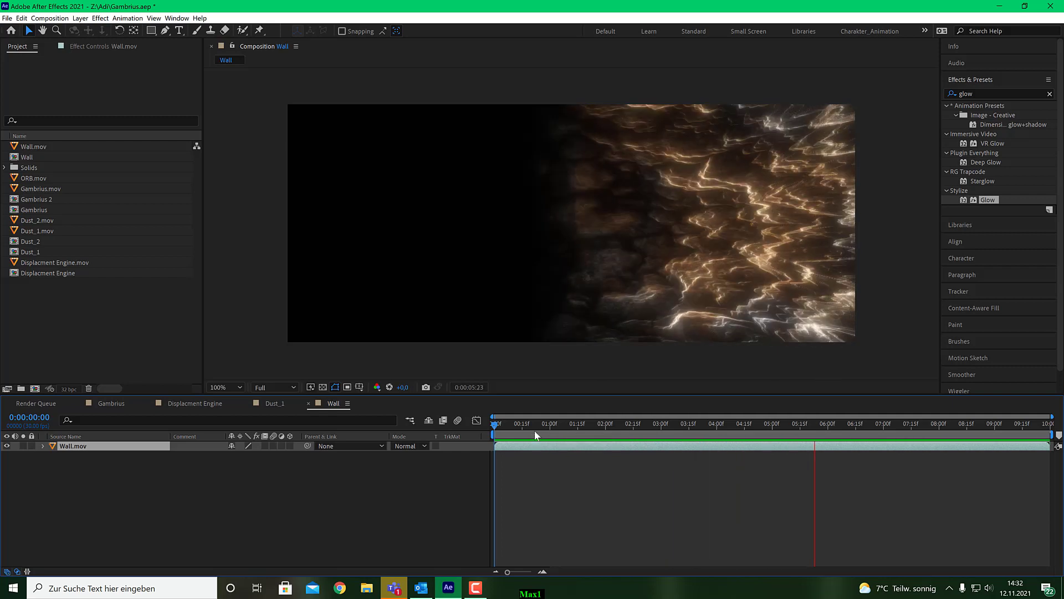
key(space)
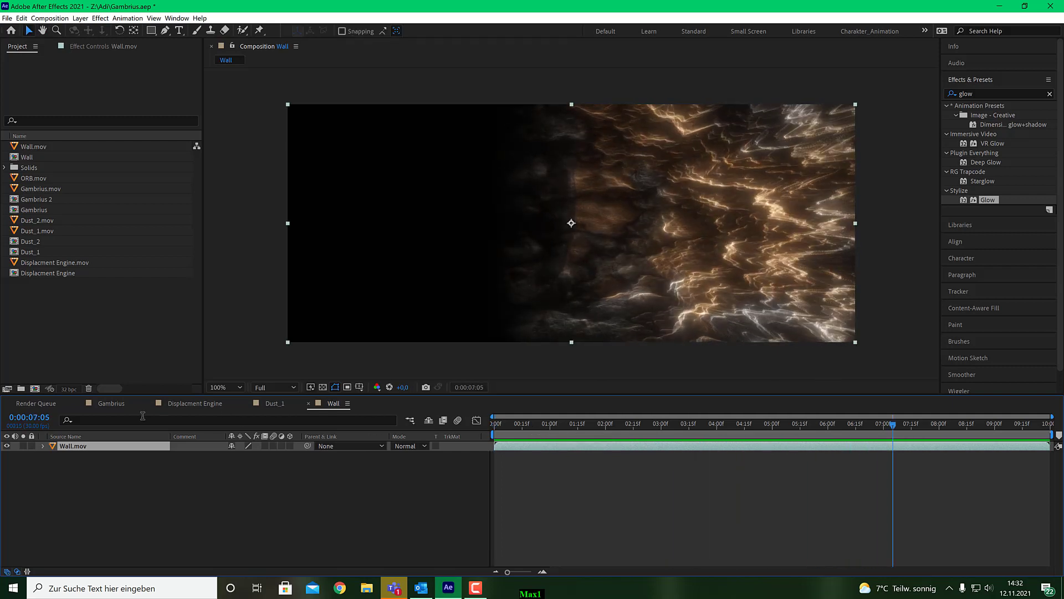
Preview the Gambrius glow from its first frame, then set the time to 1:00:00:24.
click(111, 403)
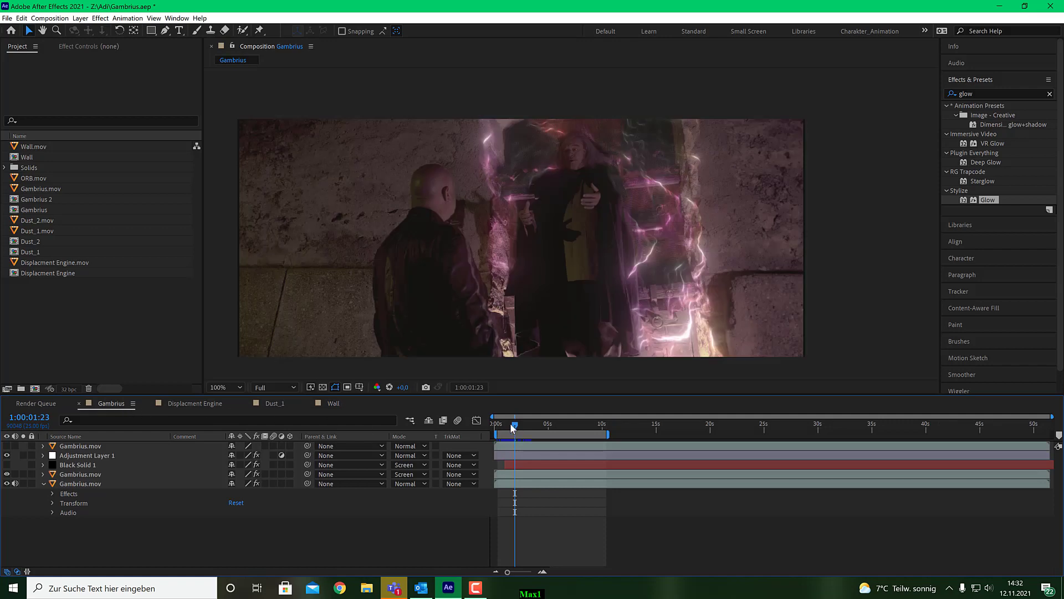
drag(512, 428, 497, 421)
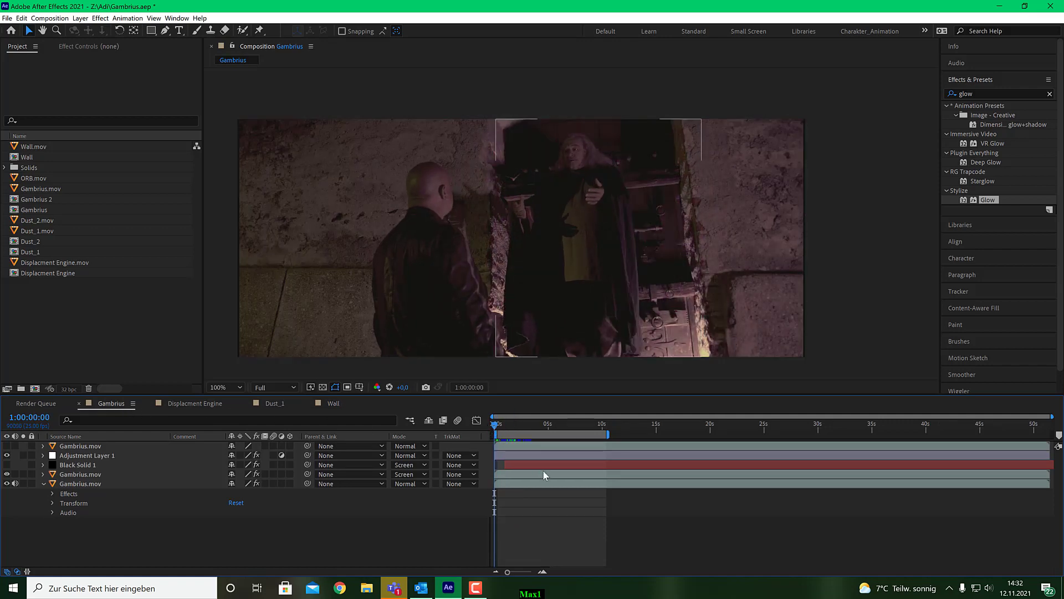
key(space)
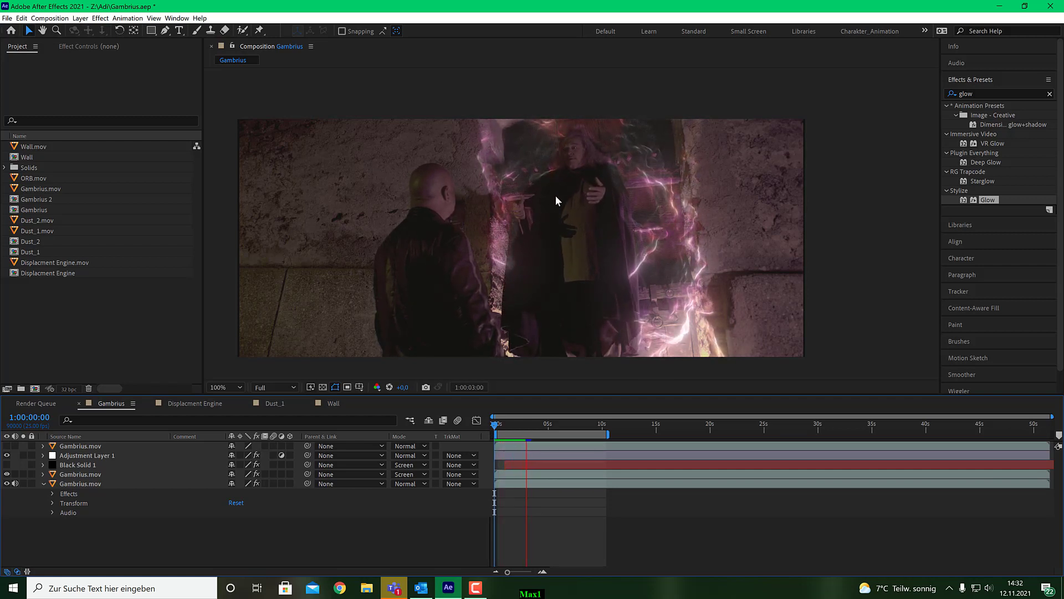
key(space)
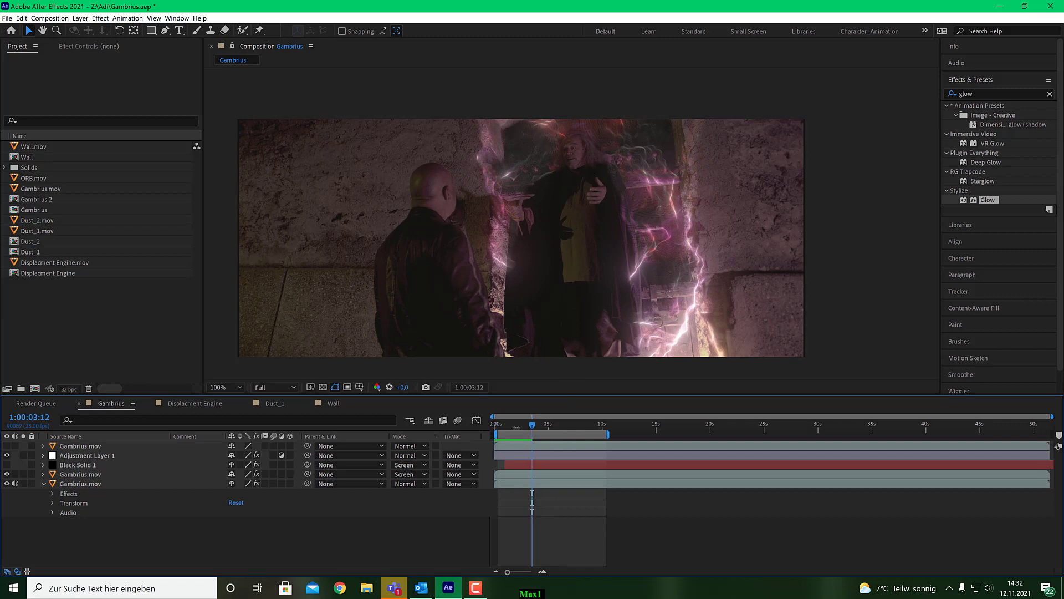
drag(562, 436, 508, 424)
click(505, 425)
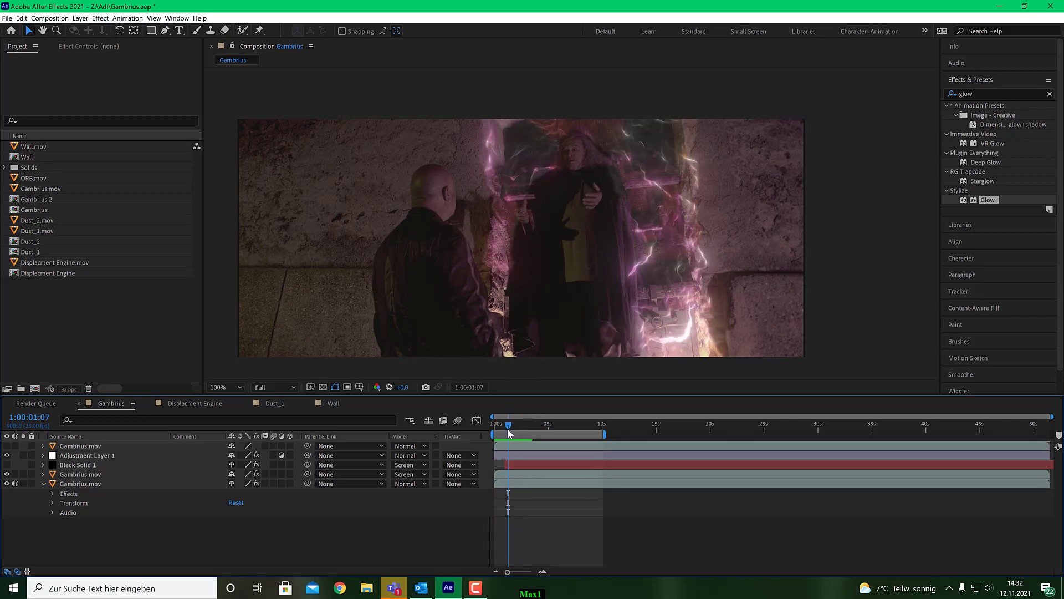
Create a new composition, Comp 1, with the default 2048×858, 25 fps settings.
click(49, 18)
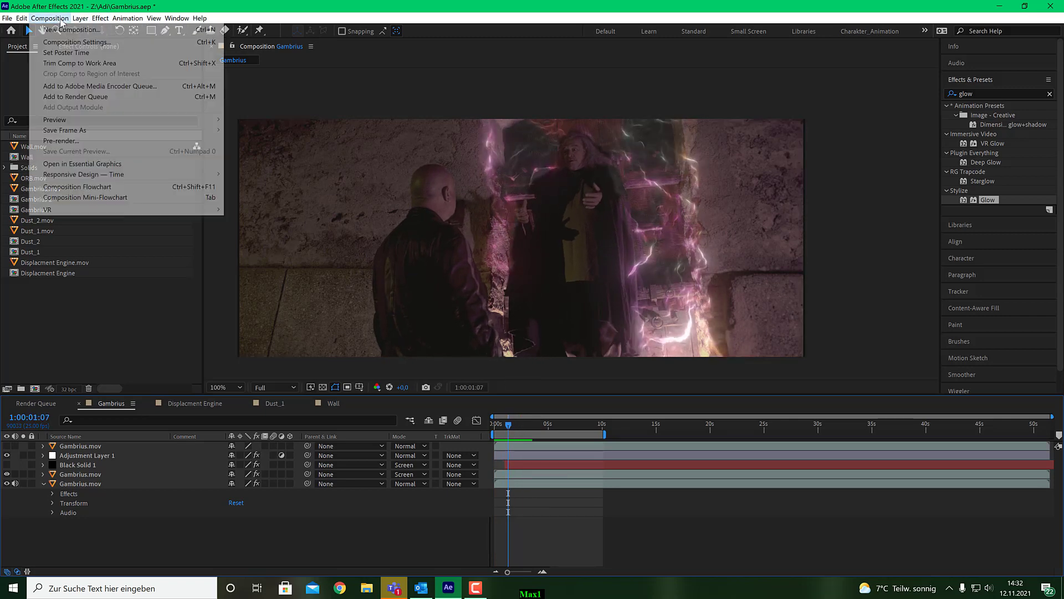
click(72, 28)
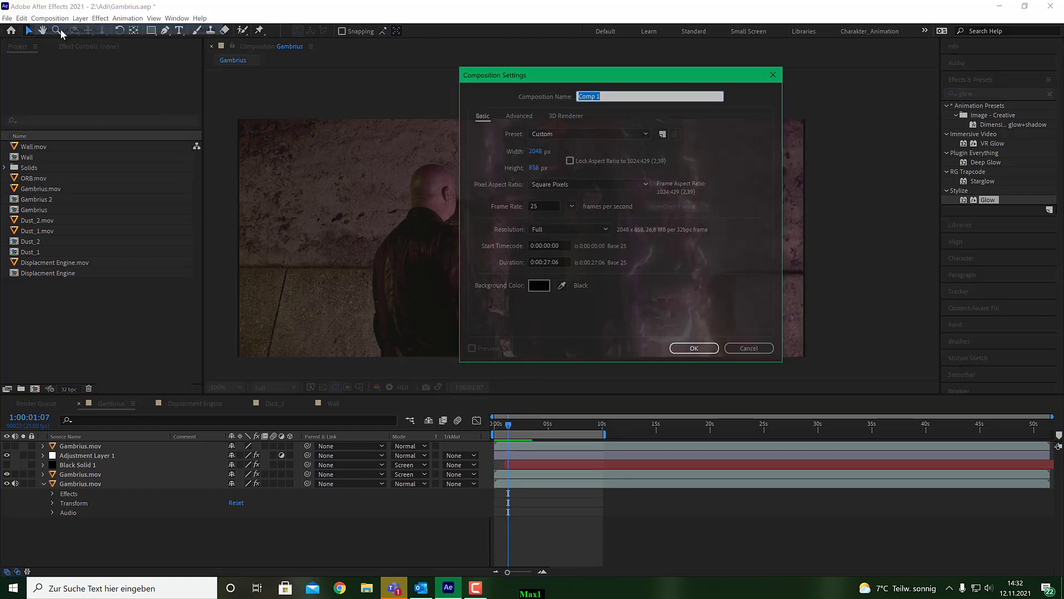
click(695, 349)
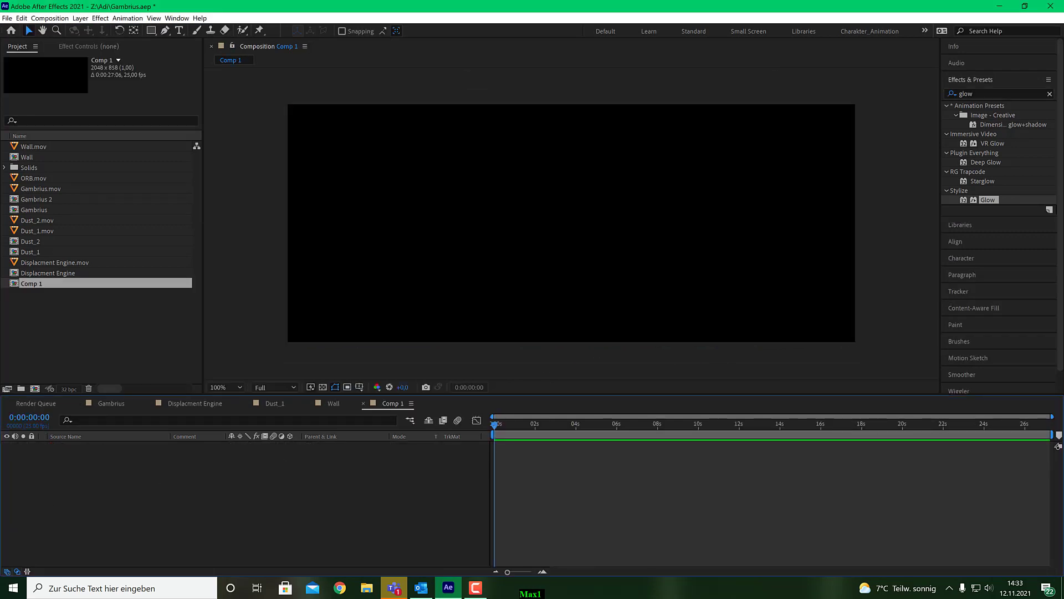
Add a black solid layer named Bg to Comp 1.
click(81, 18)
mouse_move(133, 30)
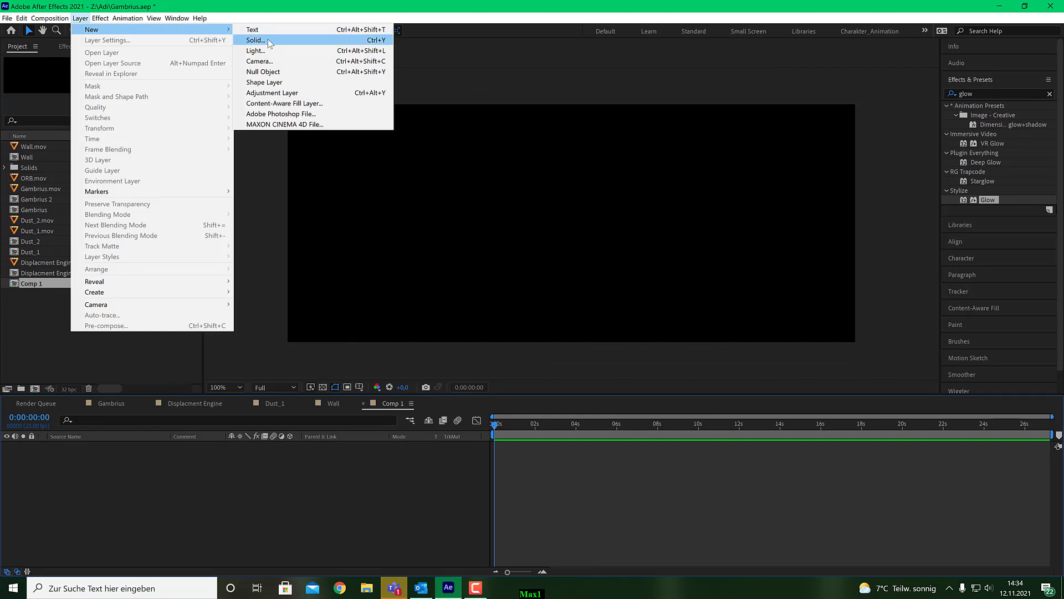
click(268, 40)
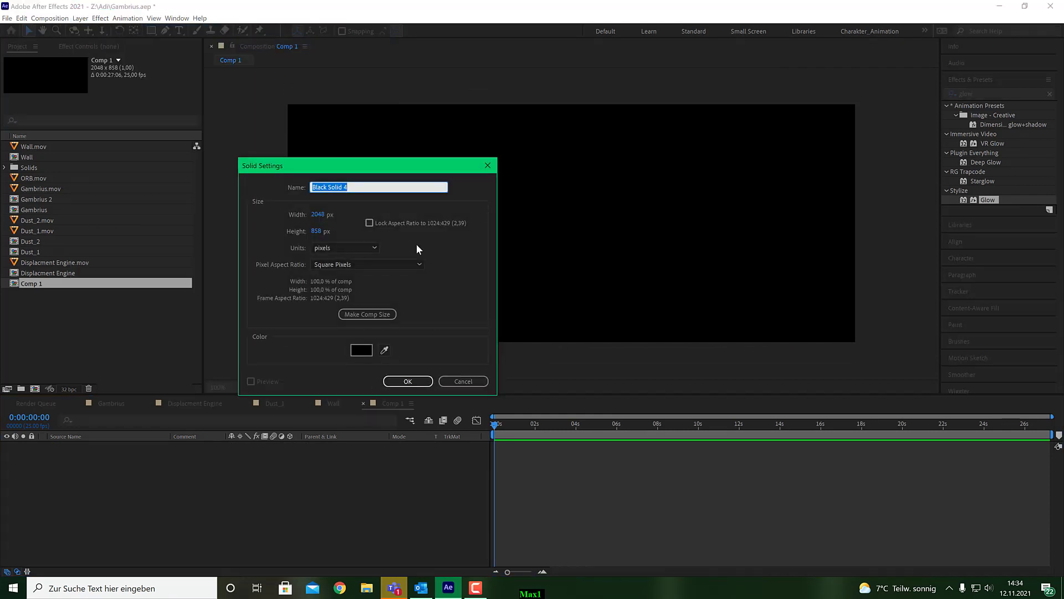
text(Bg)
key(Return)
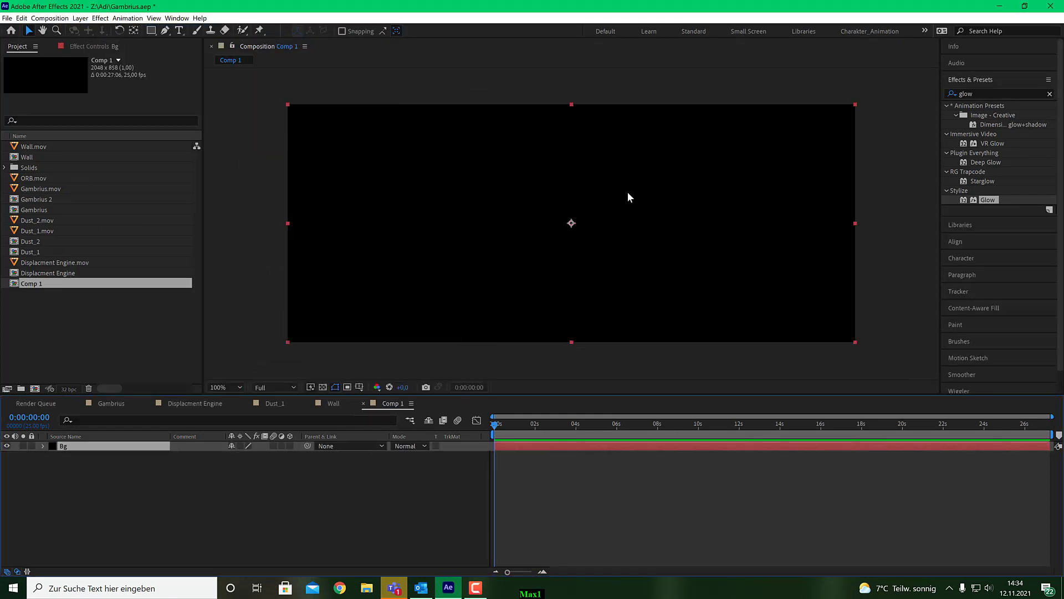
Search Effects & Presets for 'toon' and apply Pattoon to the Bg layer.
click(959, 94)
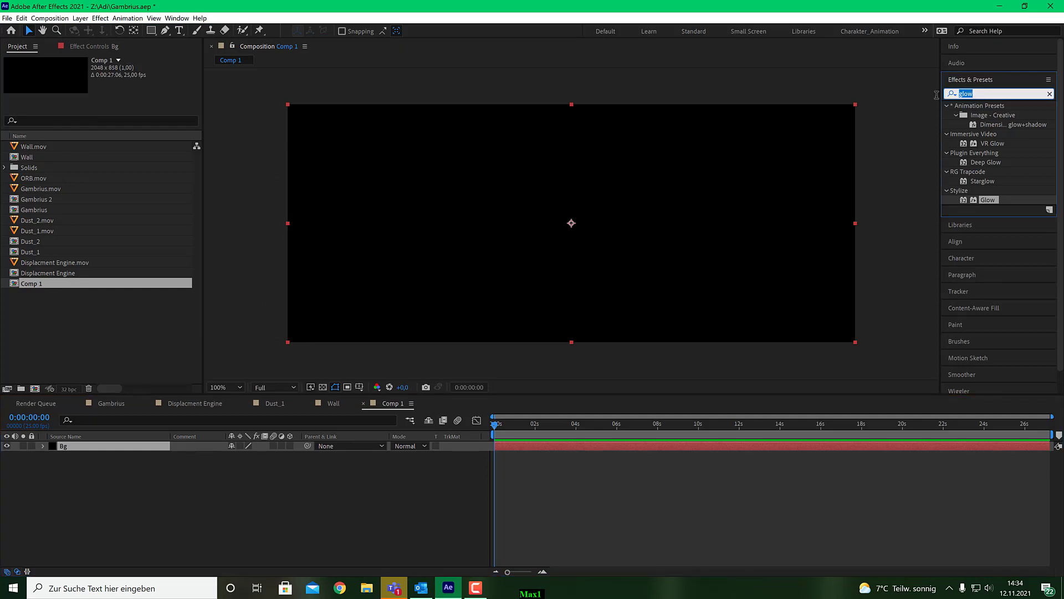
text(p)
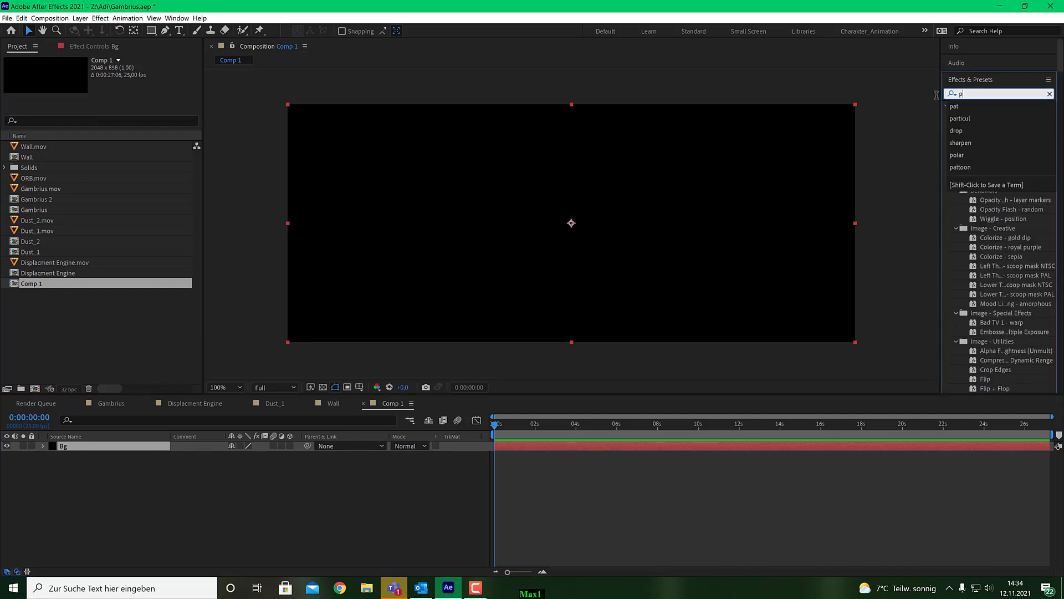
key(BackSpace)
text(toon)
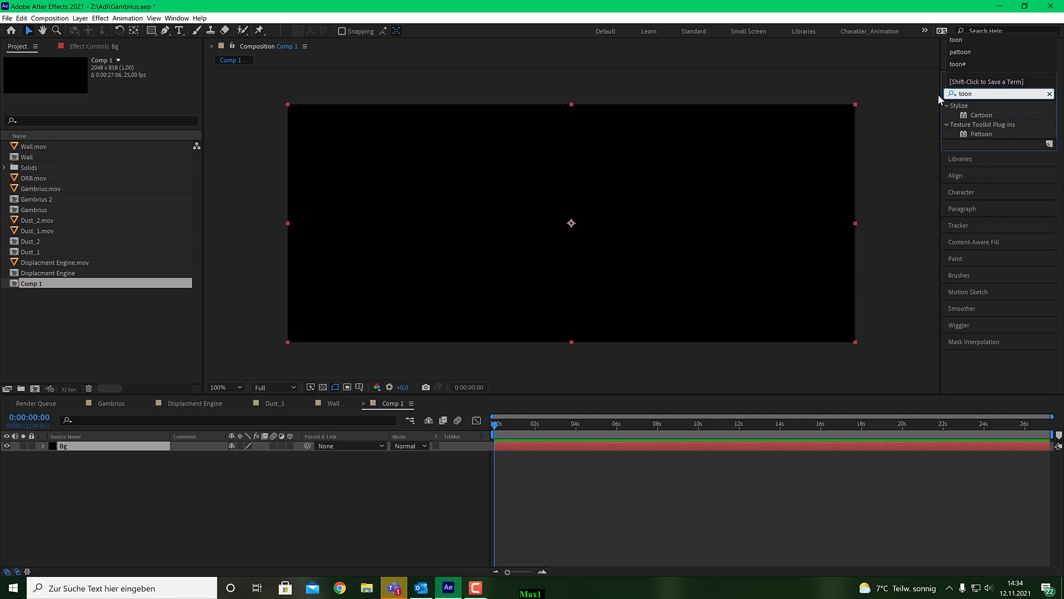
double_click(984, 134)
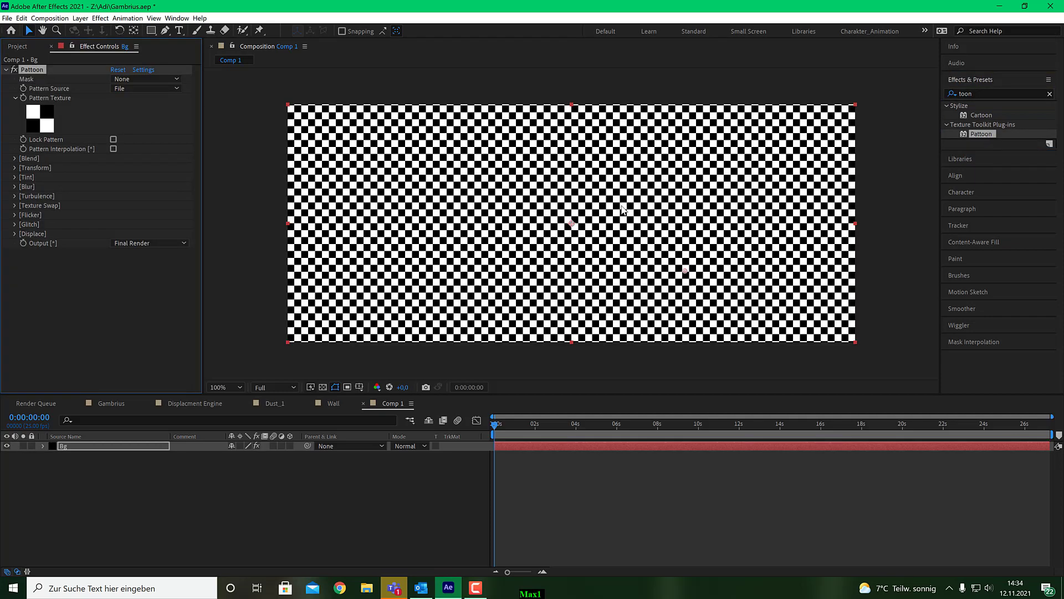
Choose the kaleidoscopic leaf texture from Meine Bibliothek as Pattoon's pattern.
click(34, 123)
click(156, 129)
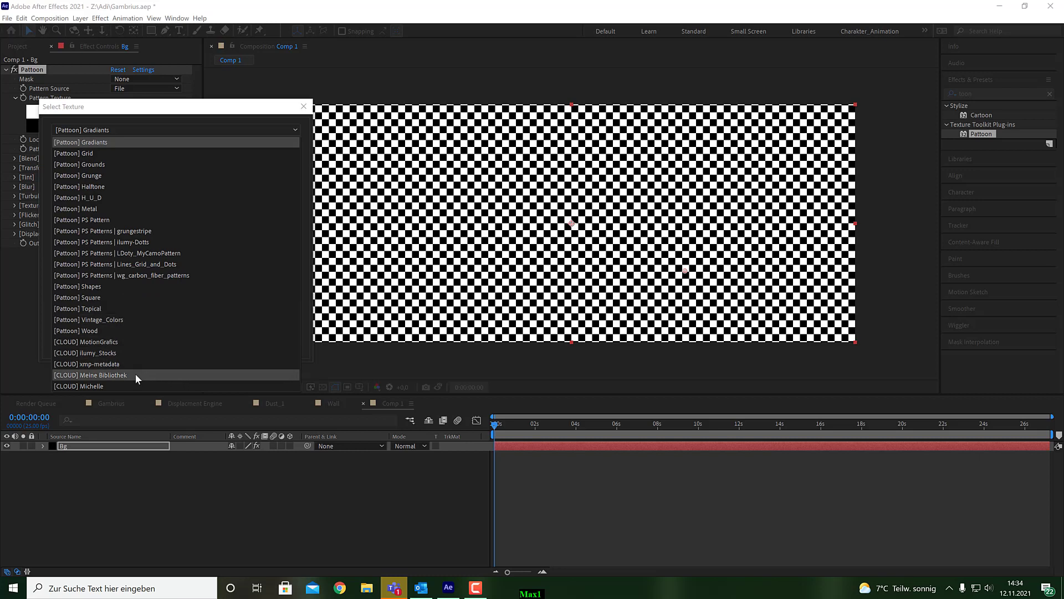
click(102, 375)
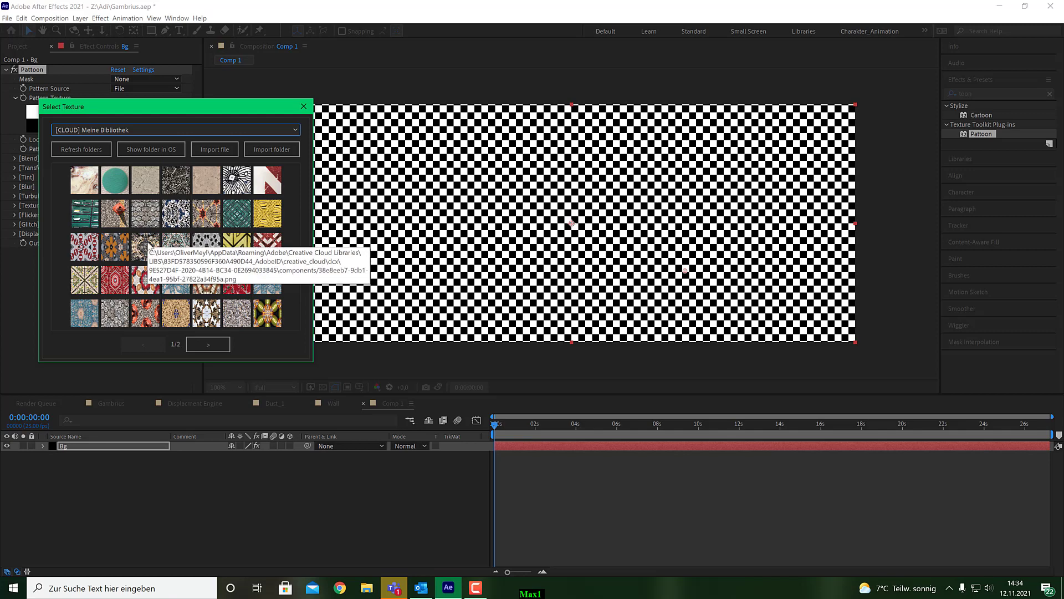
click(146, 246)
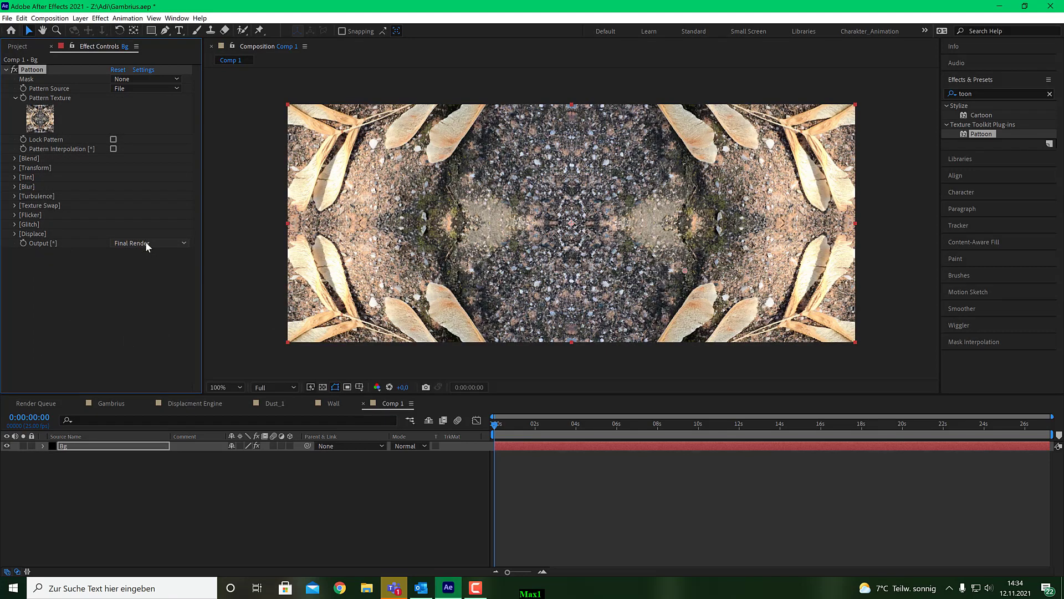
Set Pattoon's Transform scale to 10%.
click(15, 167)
click(118, 187)
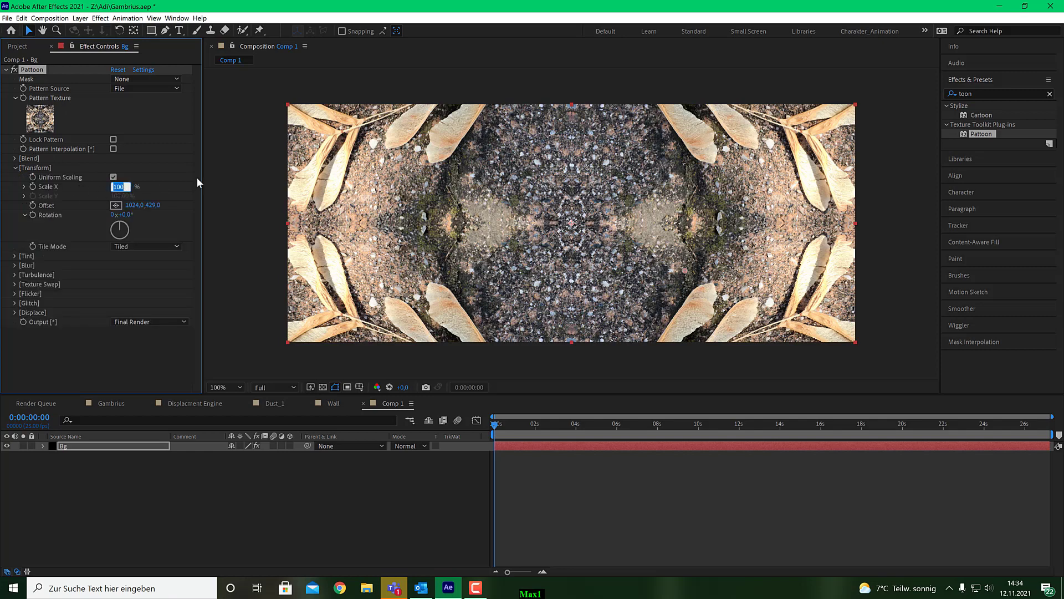
text(10)
key(Return)
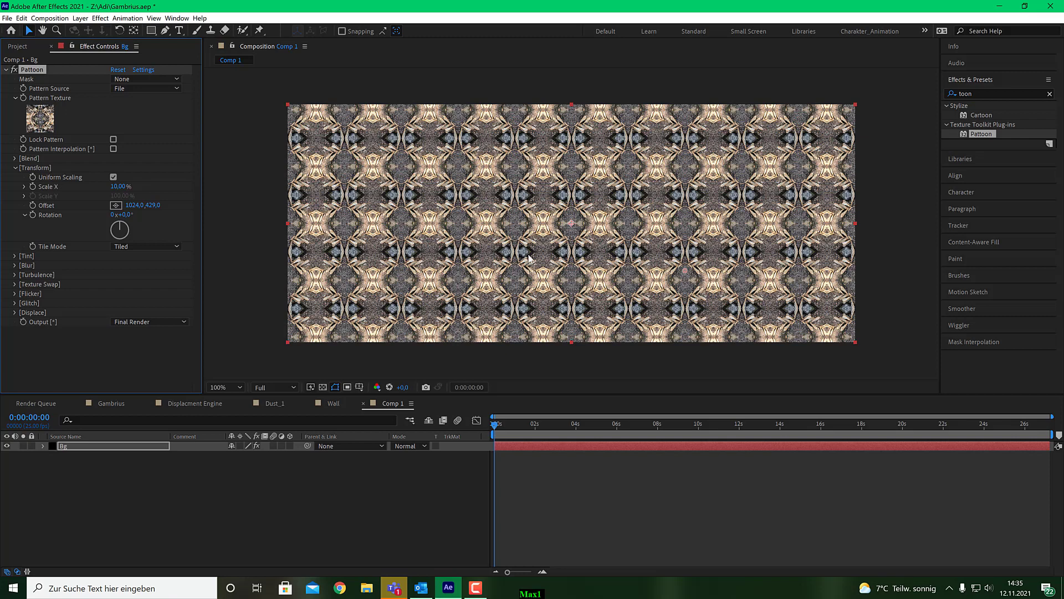
Draw a blob mask on the Bg layer and set Pattoon's Mask to Mask 1.
click(166, 30)
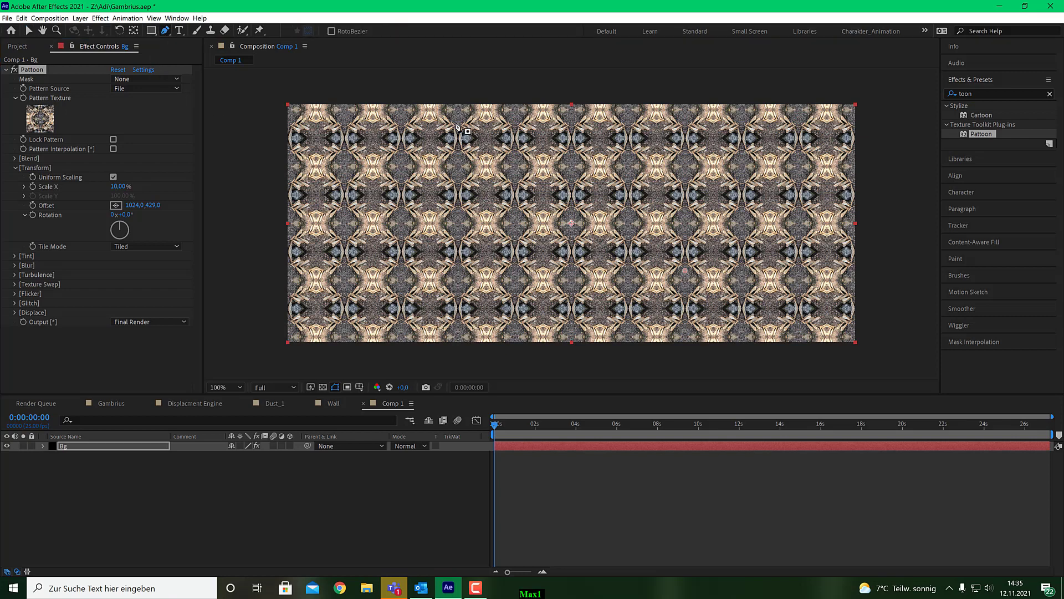
click(557, 159)
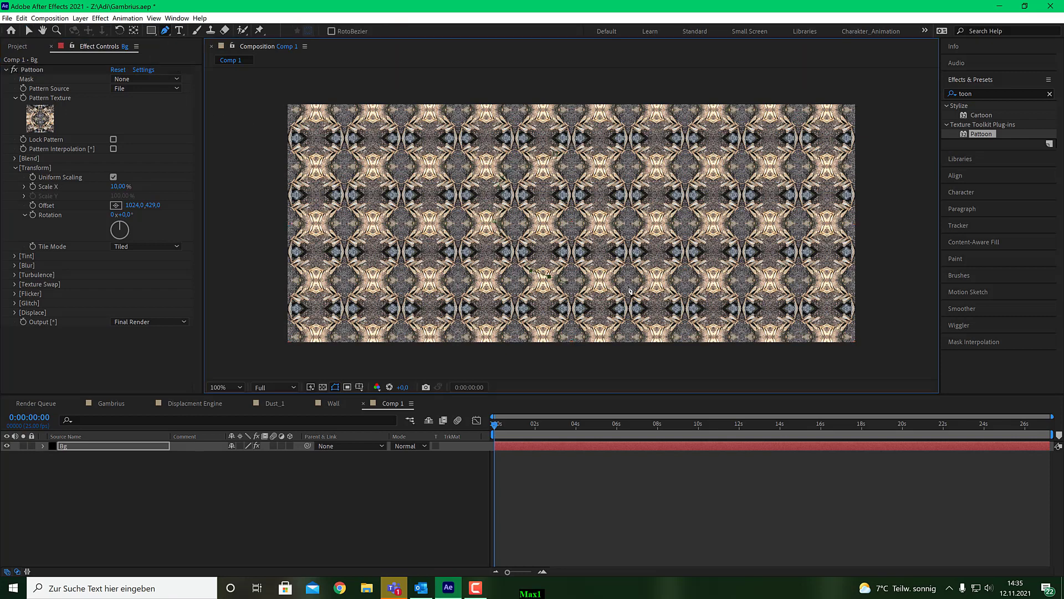
click(557, 159)
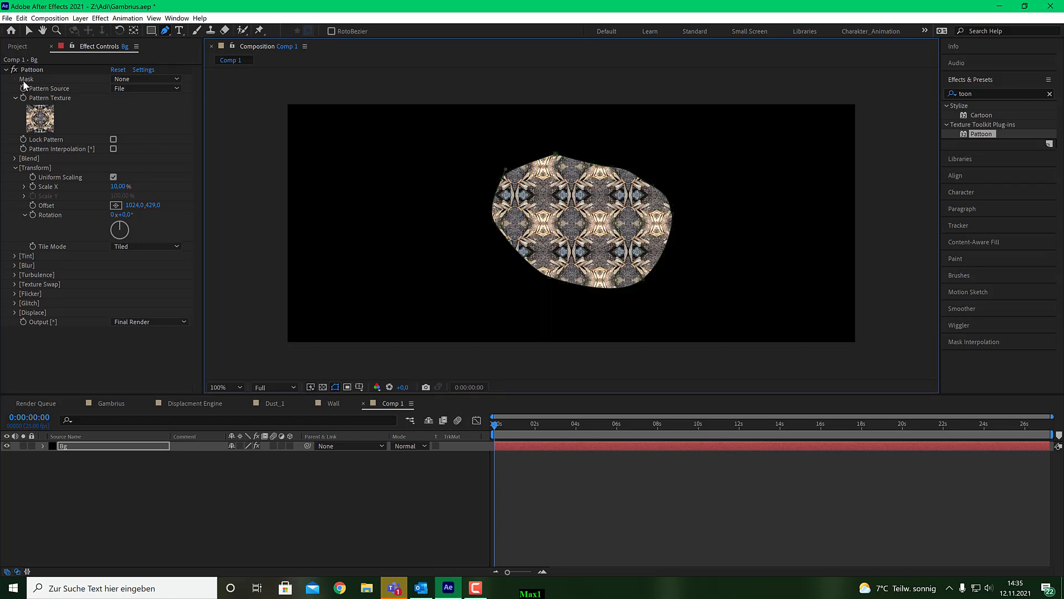
click(146, 79)
click(148, 101)
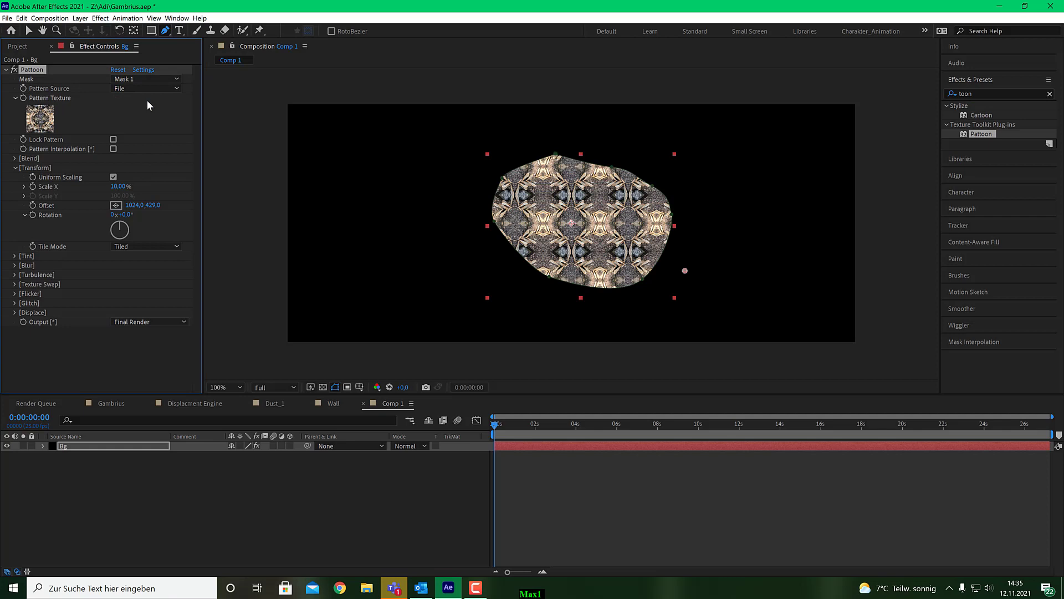
Collapse and re-expand Pattoon, then fold away the Pattern Texture group.
click(6, 69)
click(6, 70)
click(15, 98)
Set Turb. Frequency to 2 and Auto Animation Speed to 2 %, folding Transform and Turbulence.
click(14, 135)
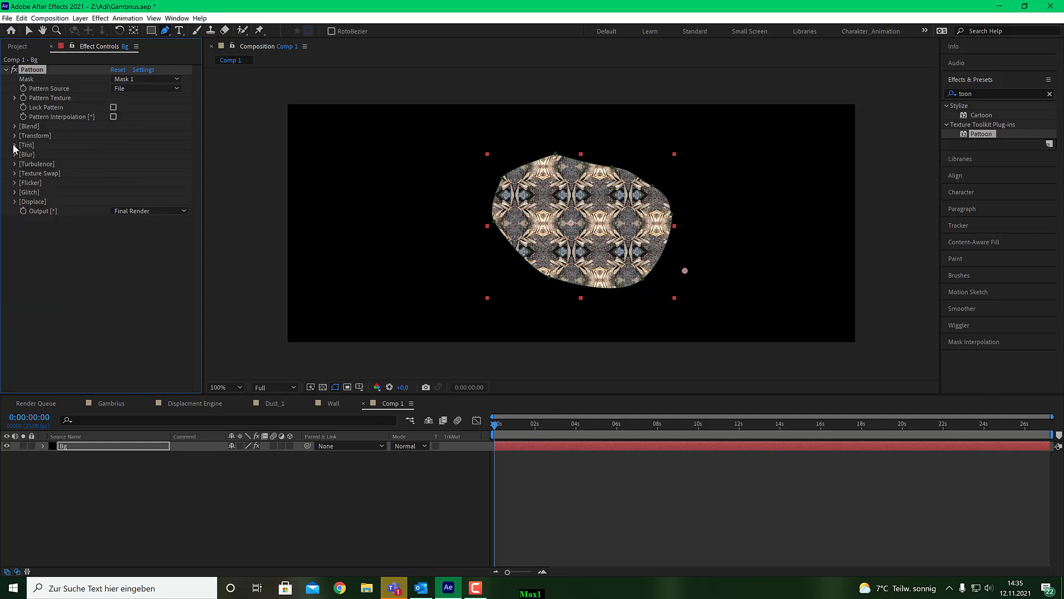
click(15, 164)
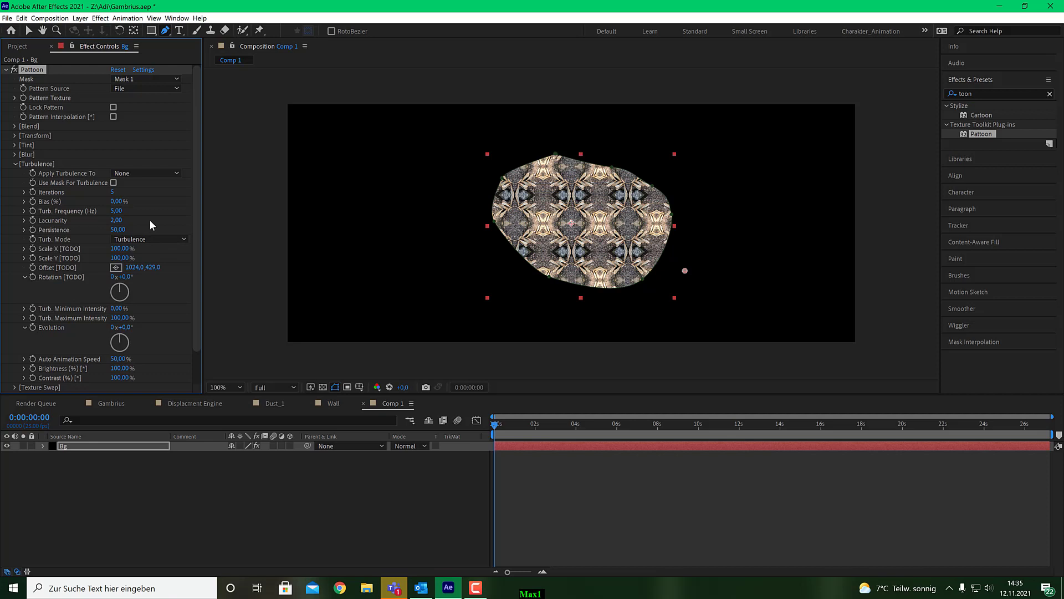
click(117, 212)
text(2)
key(Return)
click(118, 358)
key(Return)
click(15, 164)
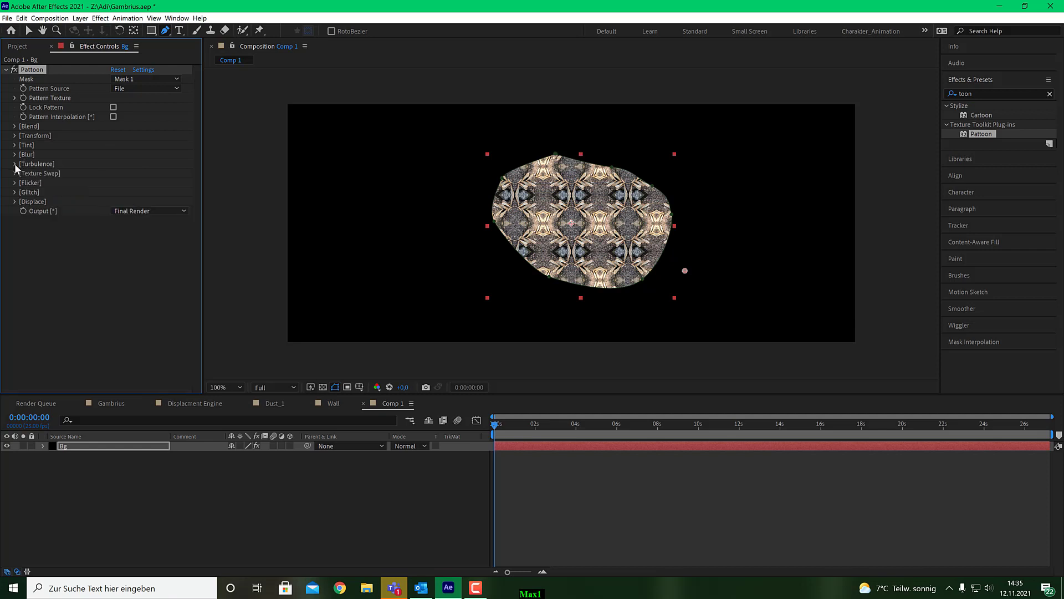
Set Pattoon's Displace Progress to 80 %.
click(14, 201)
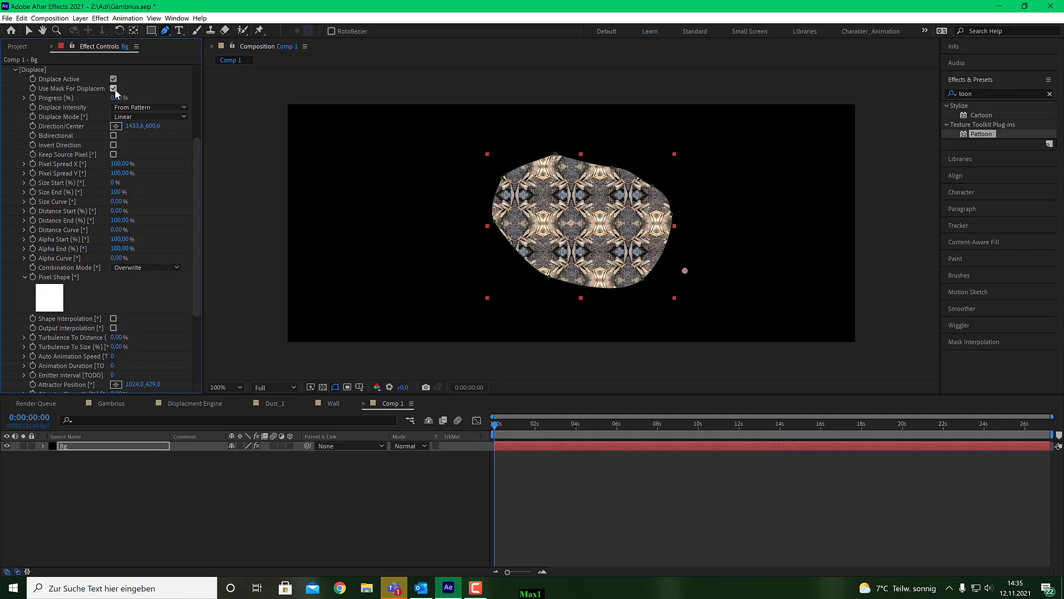
click(118, 97)
text(80)
key(Return)
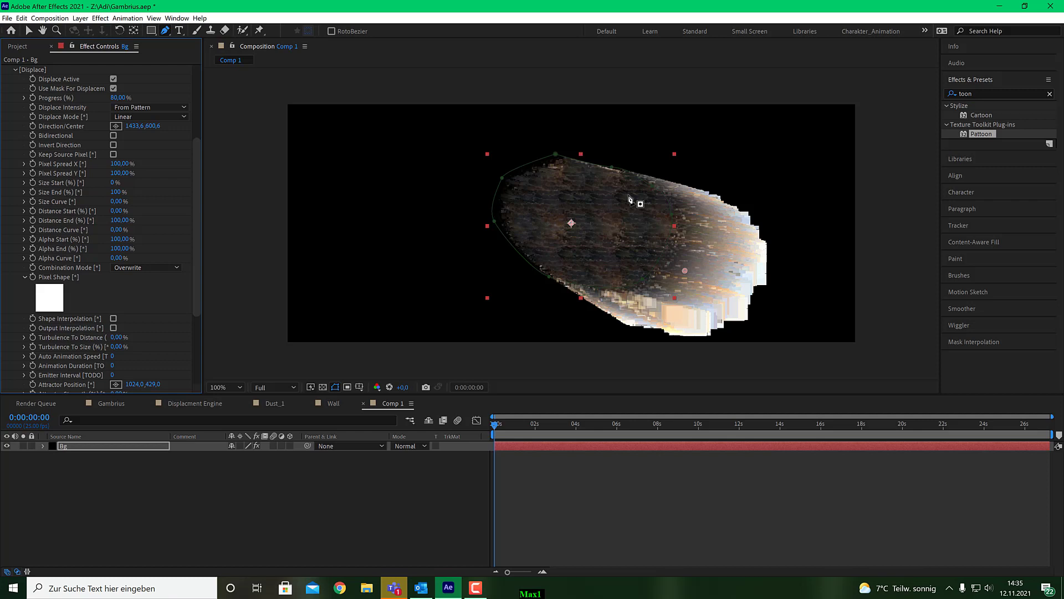
Place the Displace Direction/Center point to the right at 1037, 380.
click(115, 126)
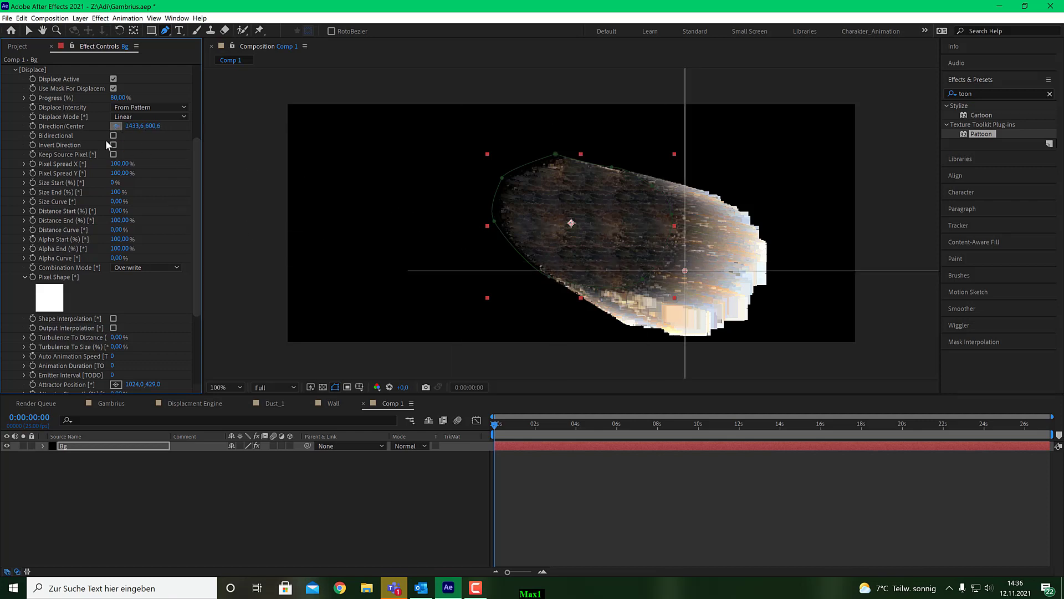
click(723, 218)
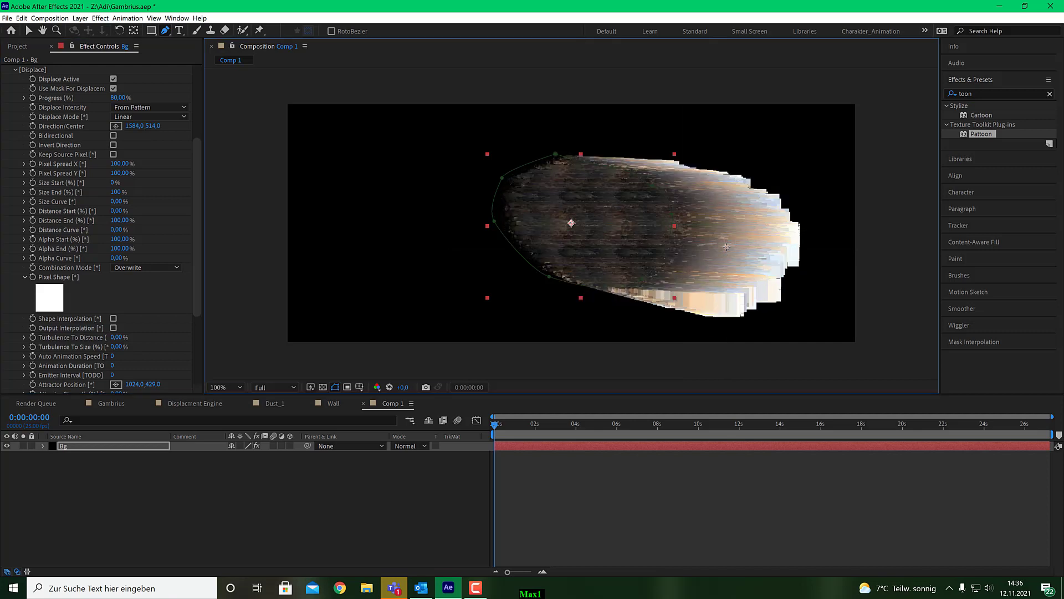
drag(700, 171, 423, 181)
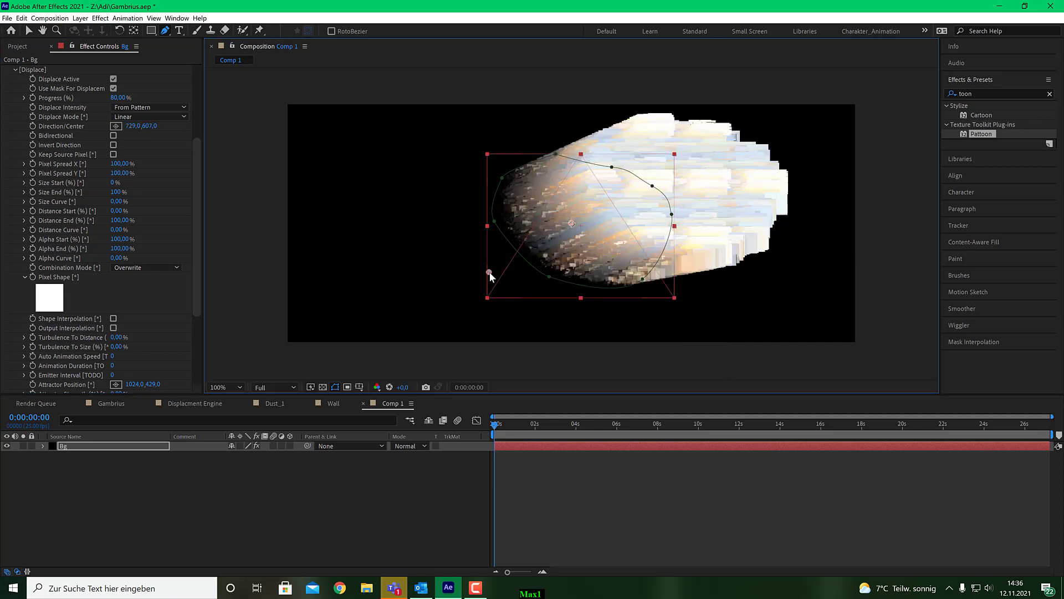
drag(490, 272, 618, 155)
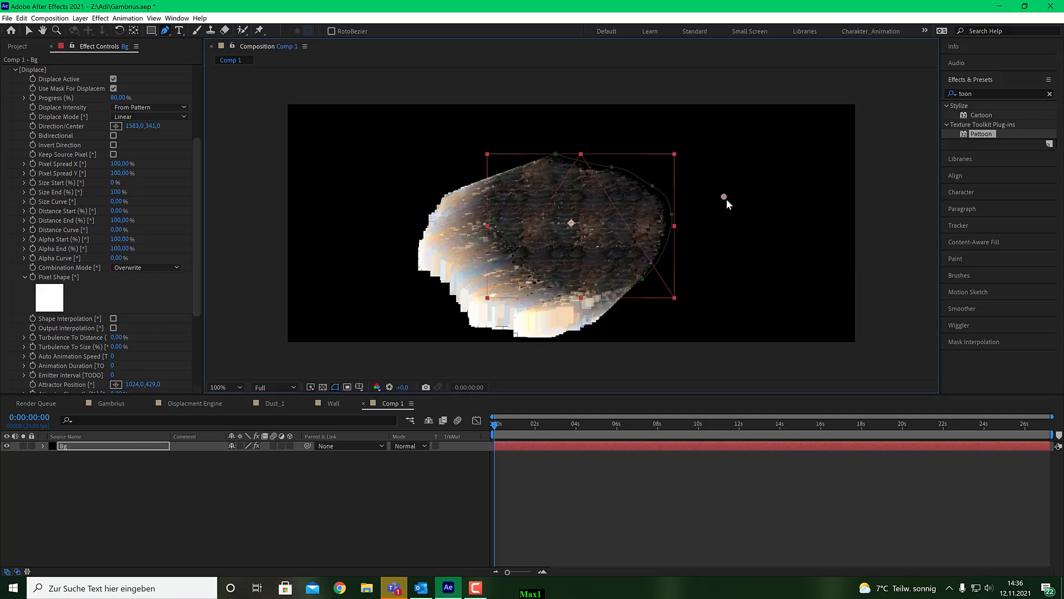
drag(726, 198, 575, 210)
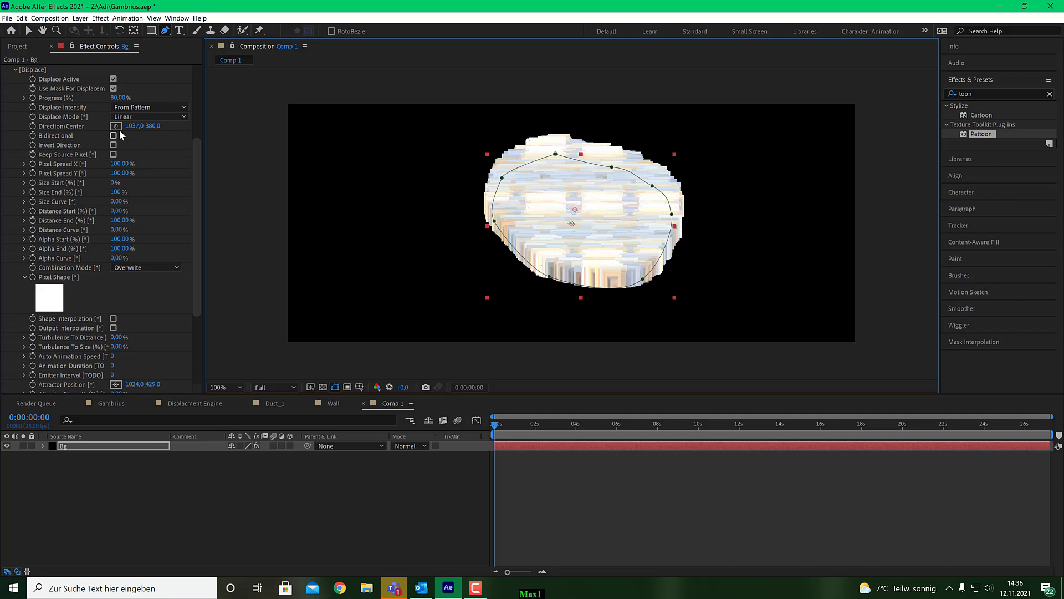
Switch Displace Mode to Radial with Size Start 2 %.
click(134, 118)
click(141, 136)
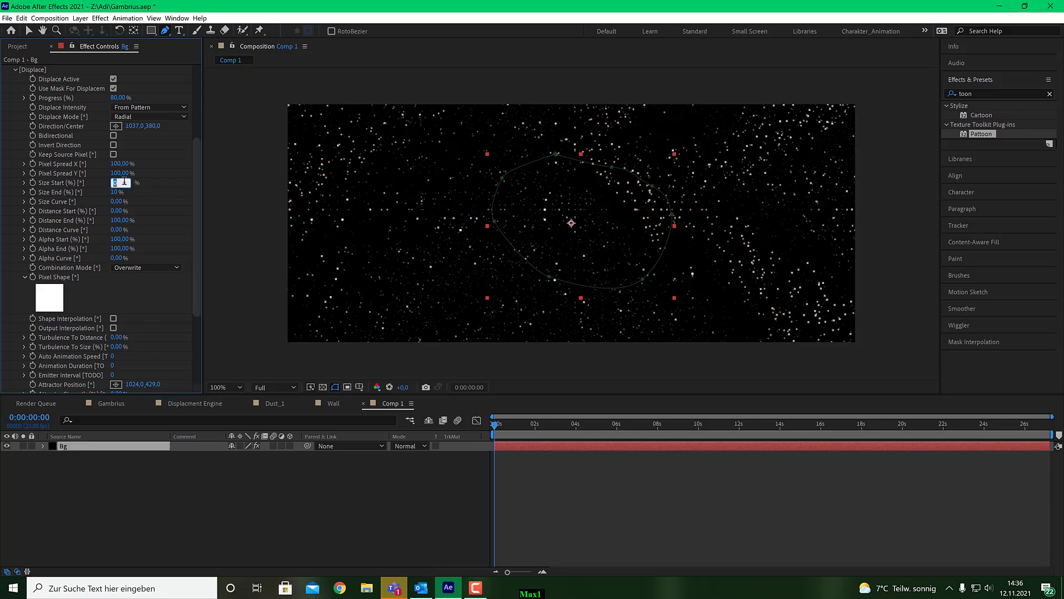
text(2)
key(Return)
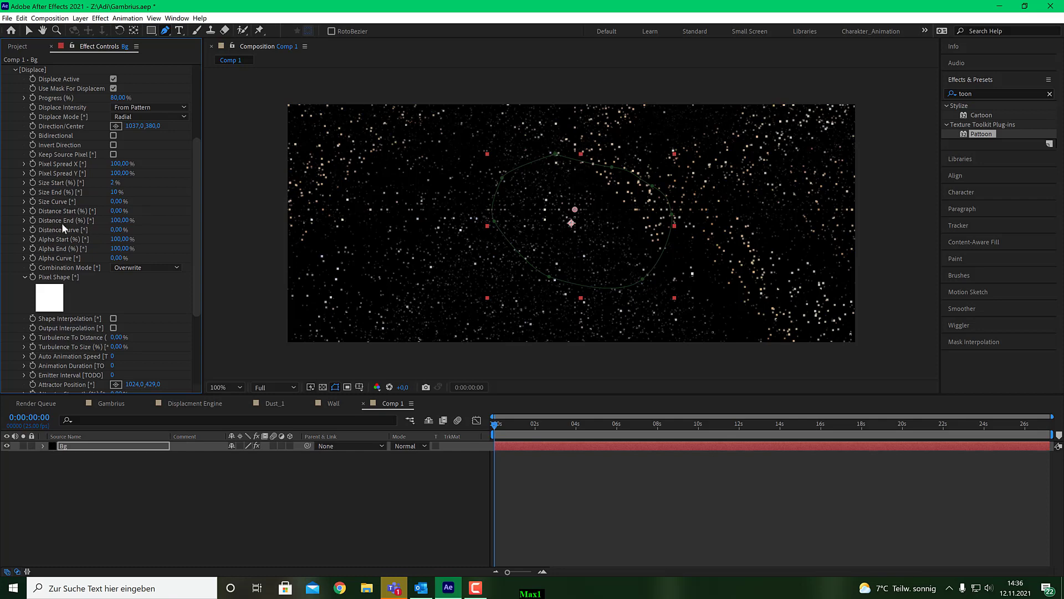
Try Distance End at 10 %, then 5 %, settling on 2 %.
click(113, 220)
text(10)
key(Return)
click(124, 220)
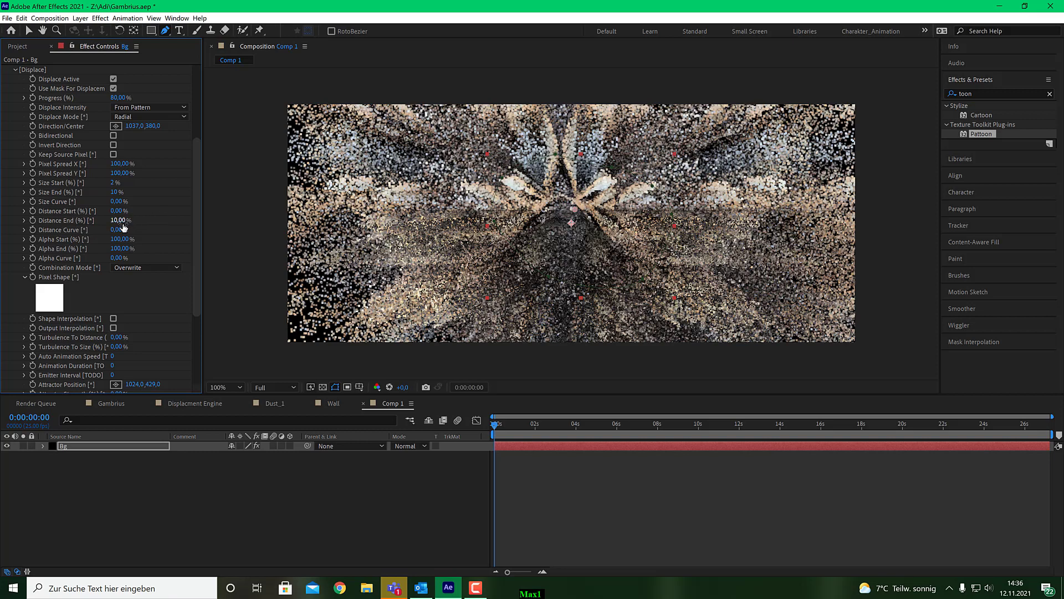
text(5)
key(Return)
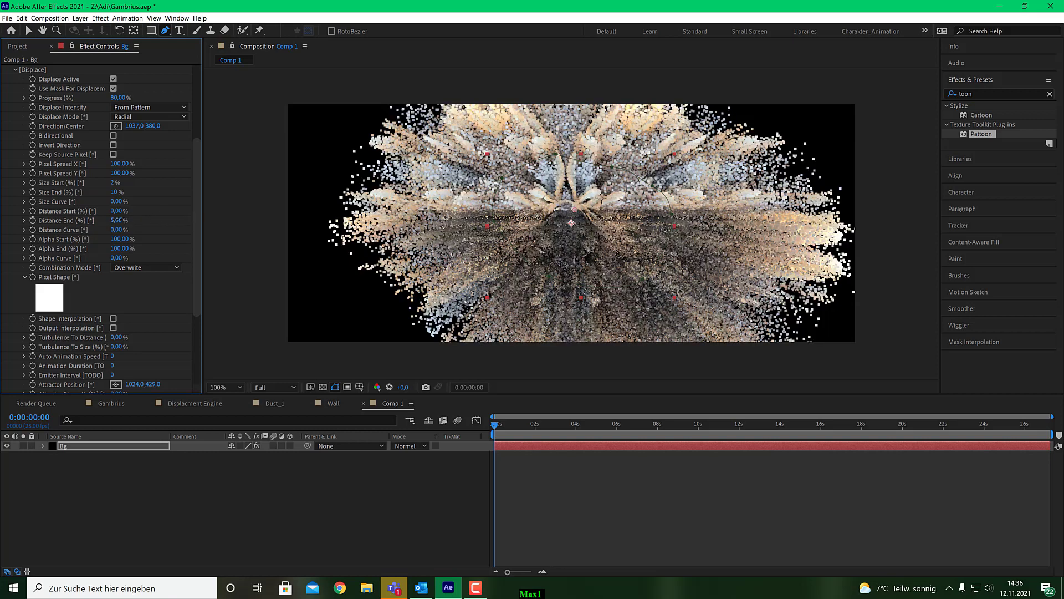
click(119, 221)
text(2)
key(Return)
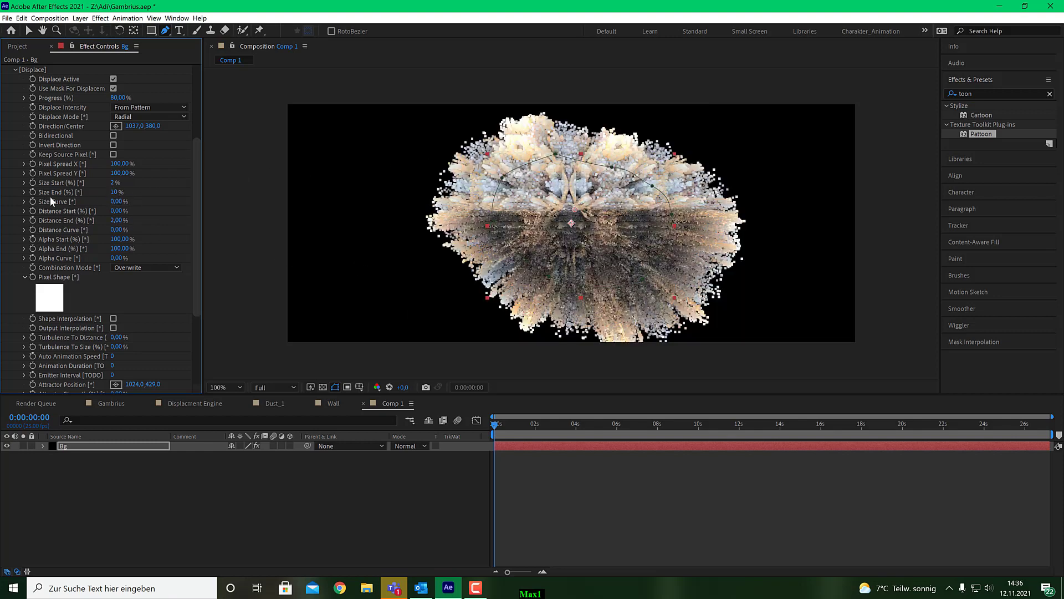
Set the displacement Size End to 5 %.
click(115, 192)
text(5)
key(Return)
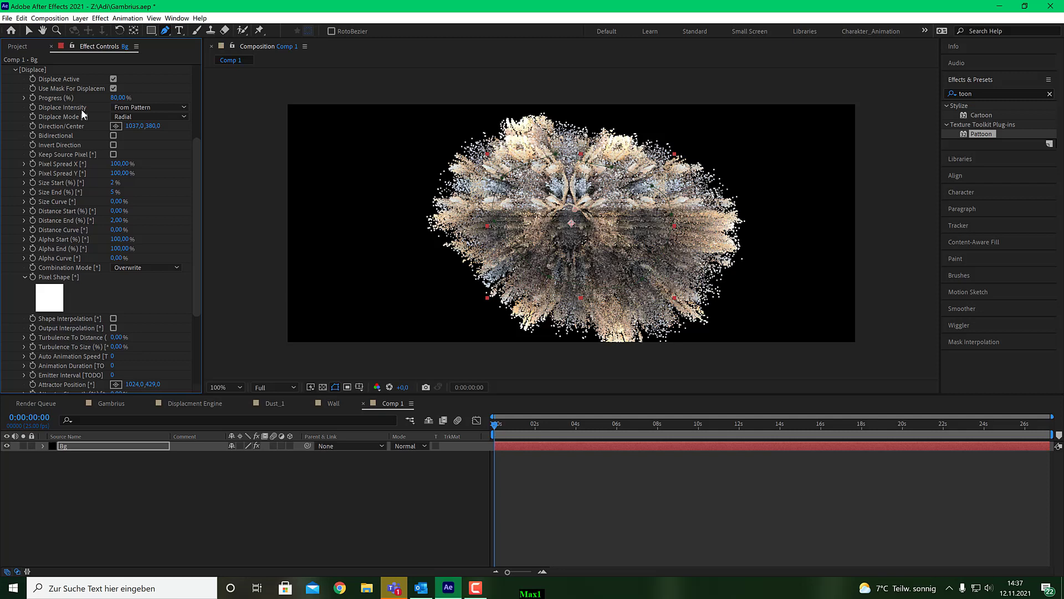
Set Displace Intensity to From Turbulence and bring up the Pixel Shape texture choices.
click(164, 107)
click(161, 139)
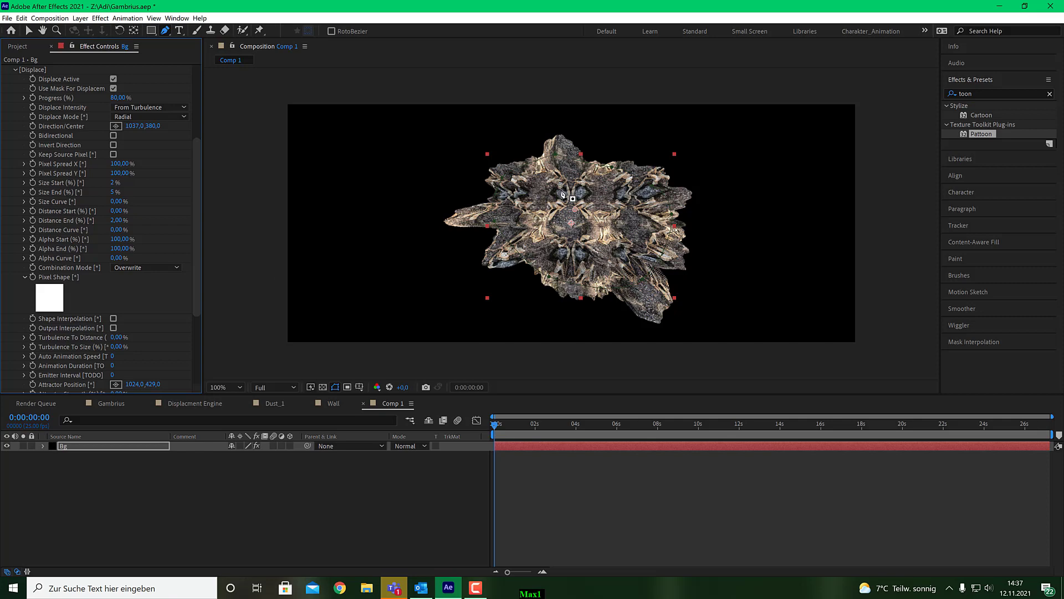
key(period)
key(period)
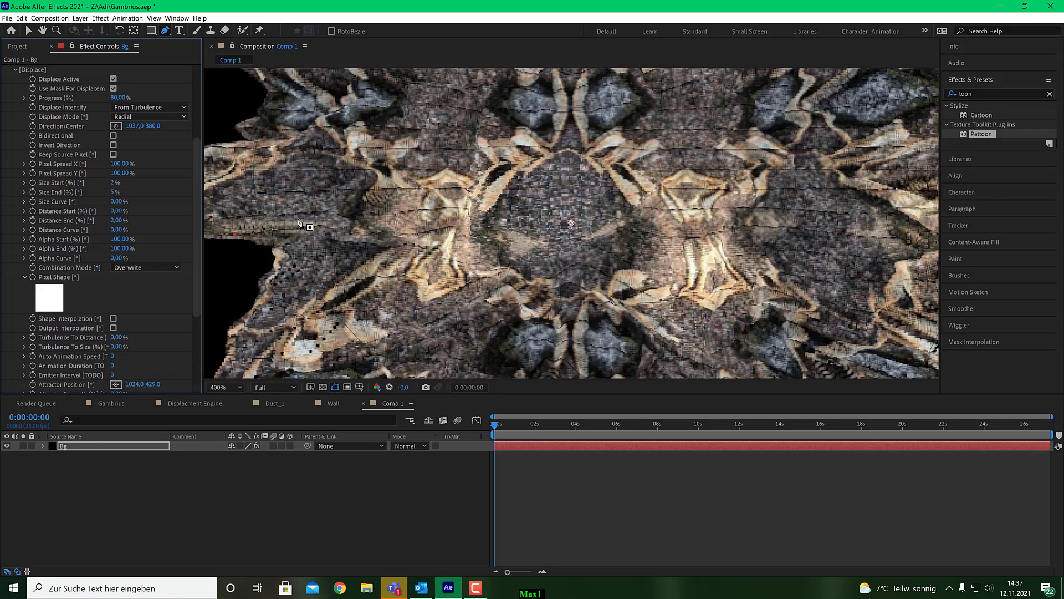
key(comma)
key(comma)
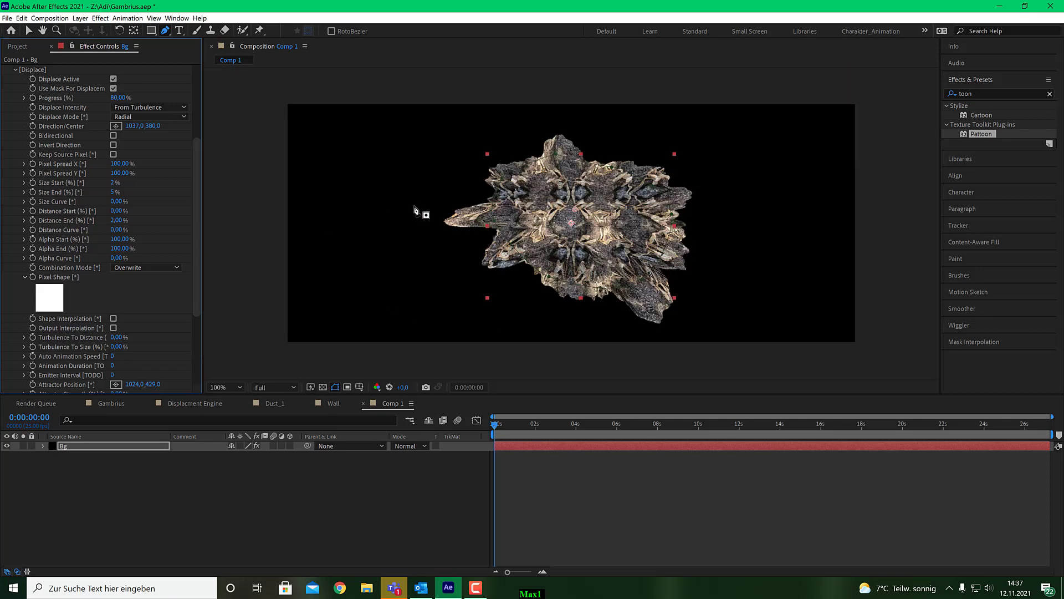
click(48, 299)
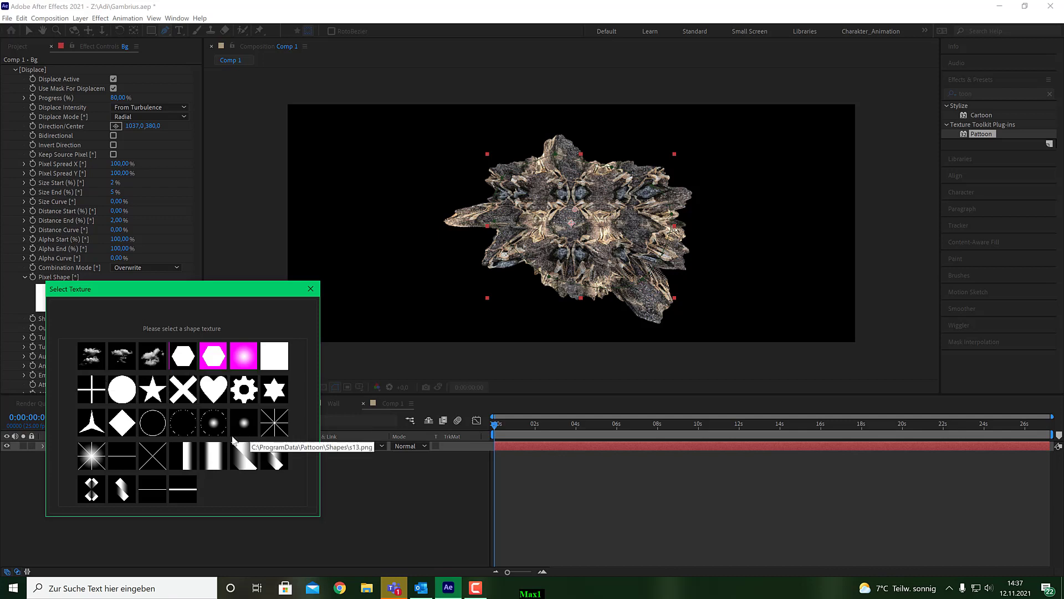
Use the cross texture as the Pixel Shape and inspect it up close.
click(90, 389)
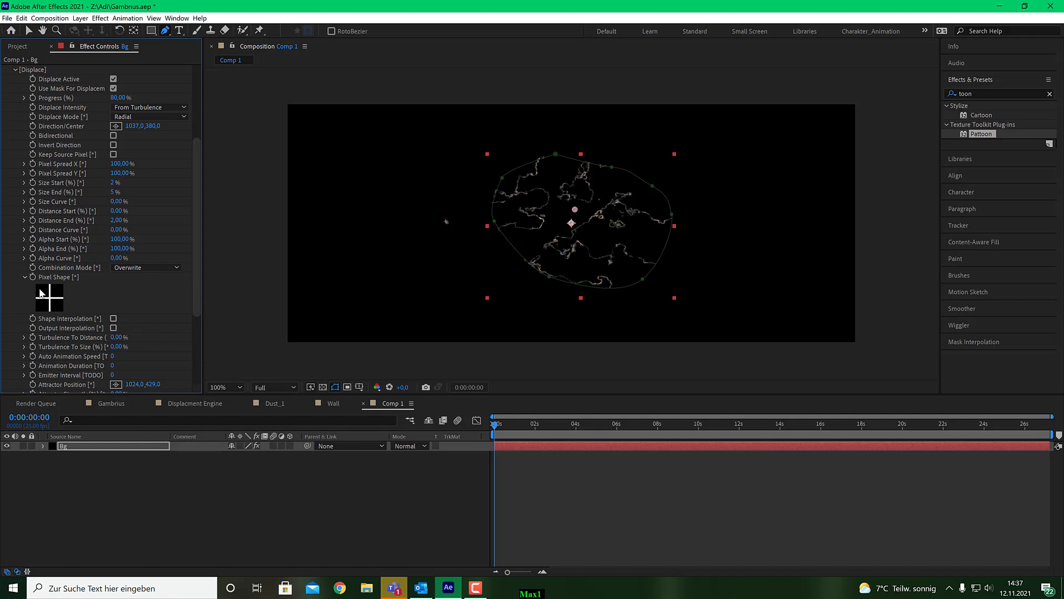
key(period)
key(period)
key(period)
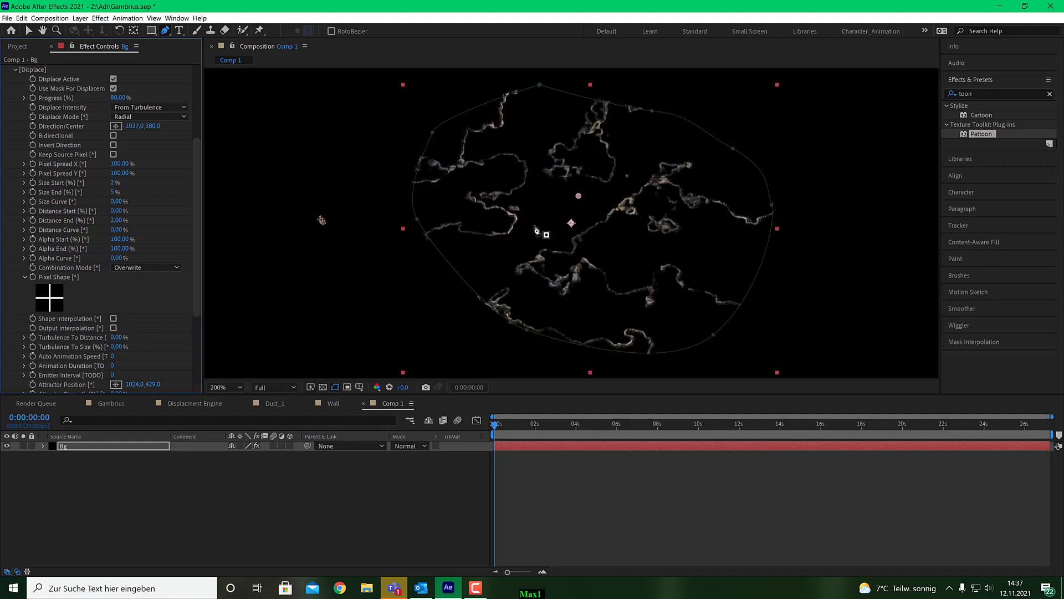
key(comma)
key(comma)
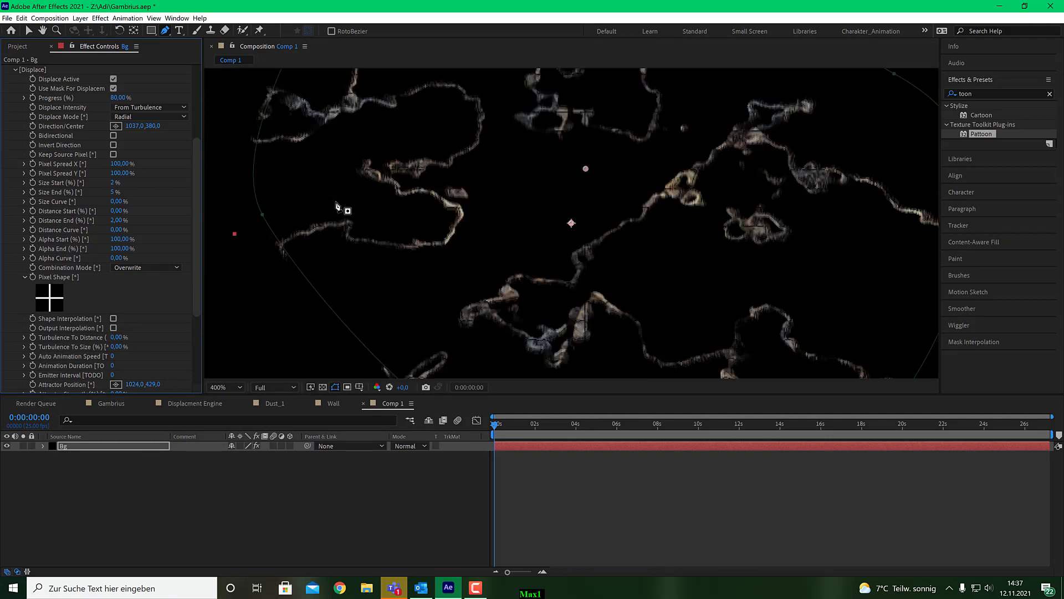
Set Size End to 10 % and Size Start to 5 %.
click(118, 191)
key(Return)
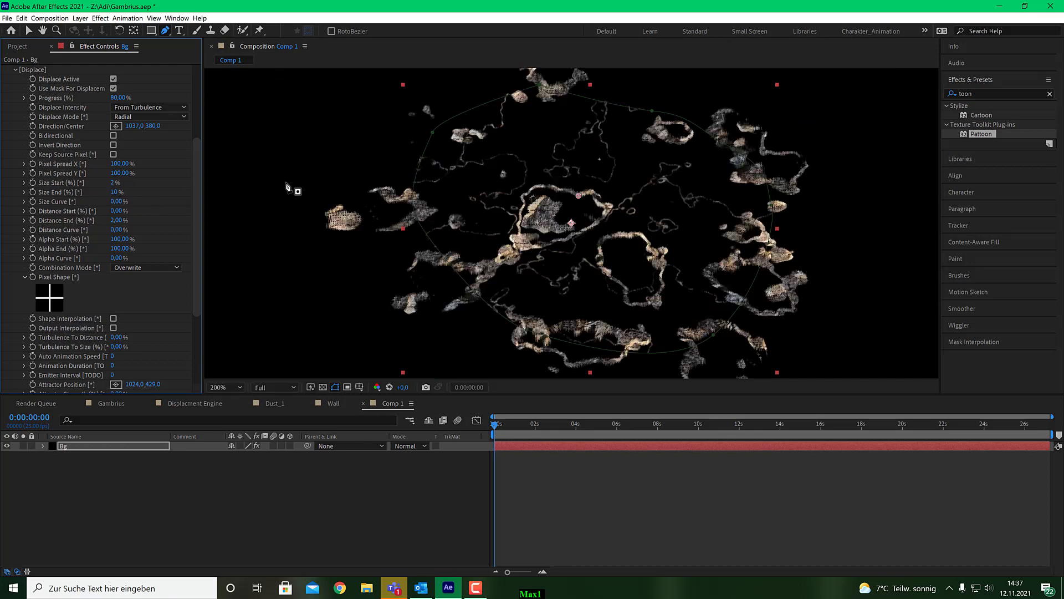
key(period)
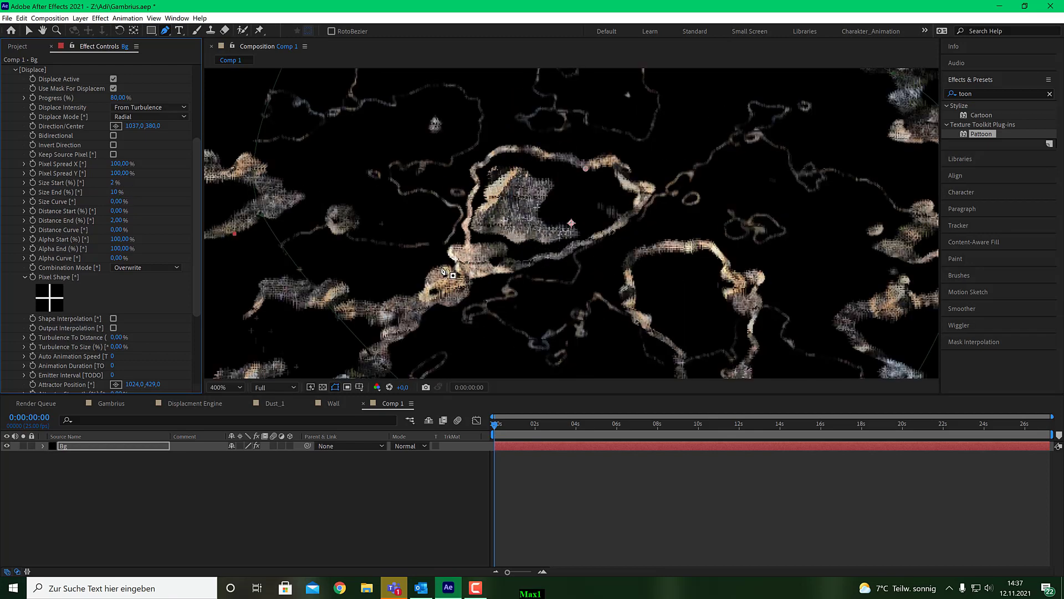
key(comma)
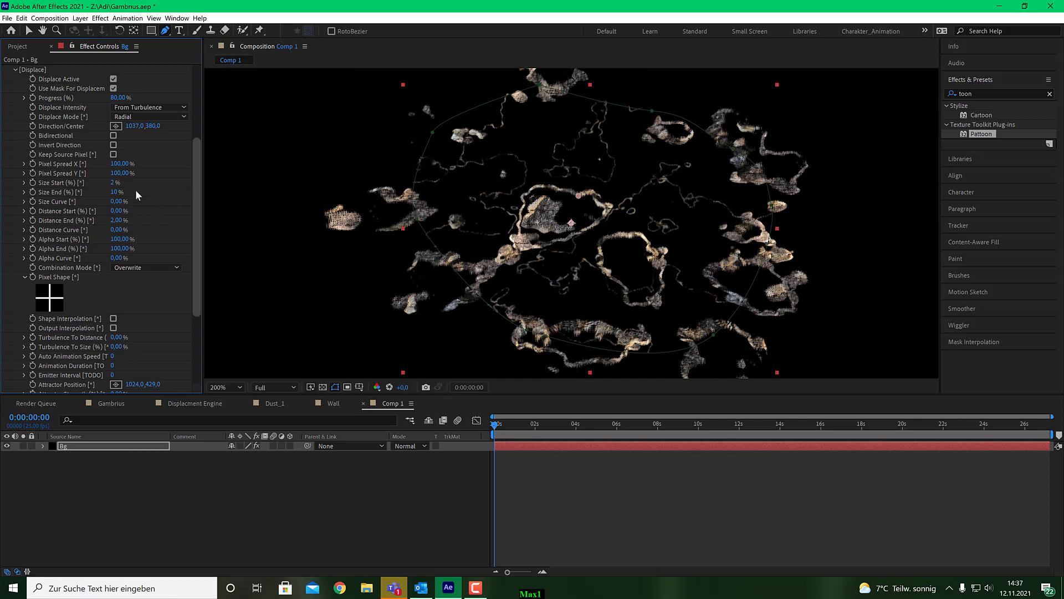
click(115, 183)
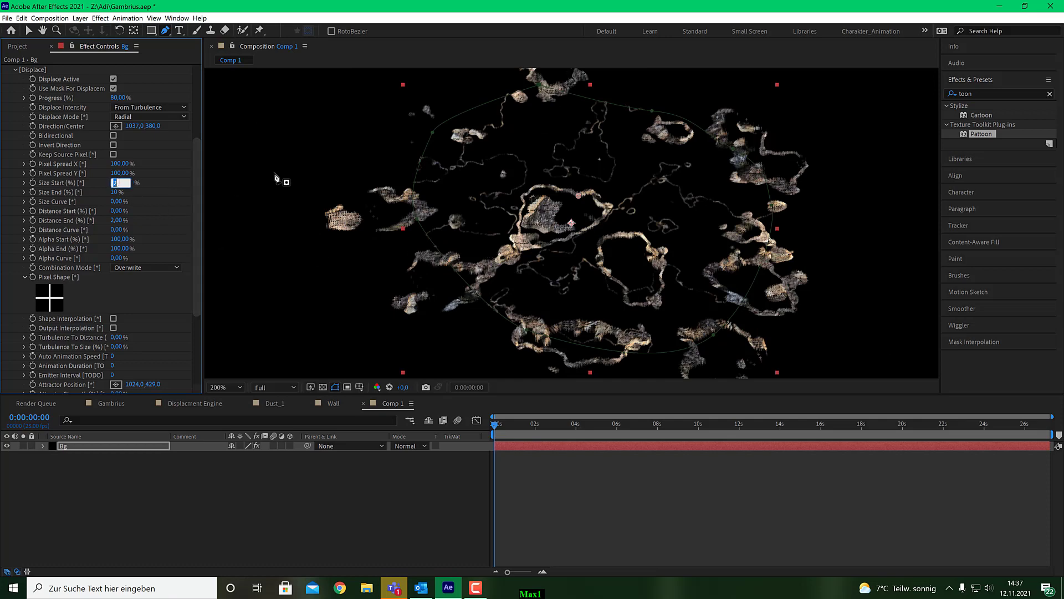
key(Return)
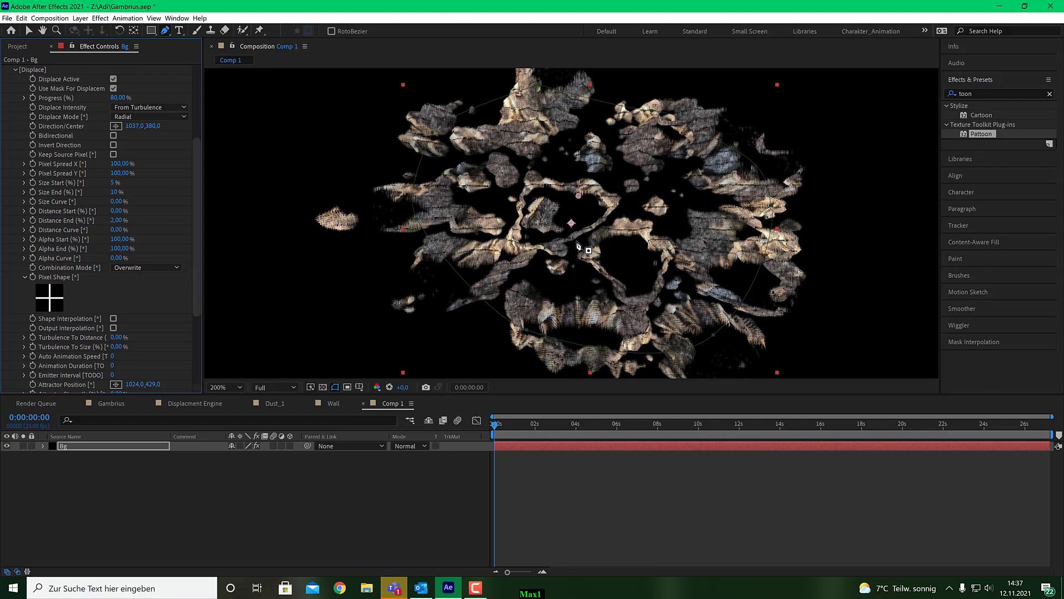
Swap the Pixel Shape to the soft dot texture.
click(61, 303)
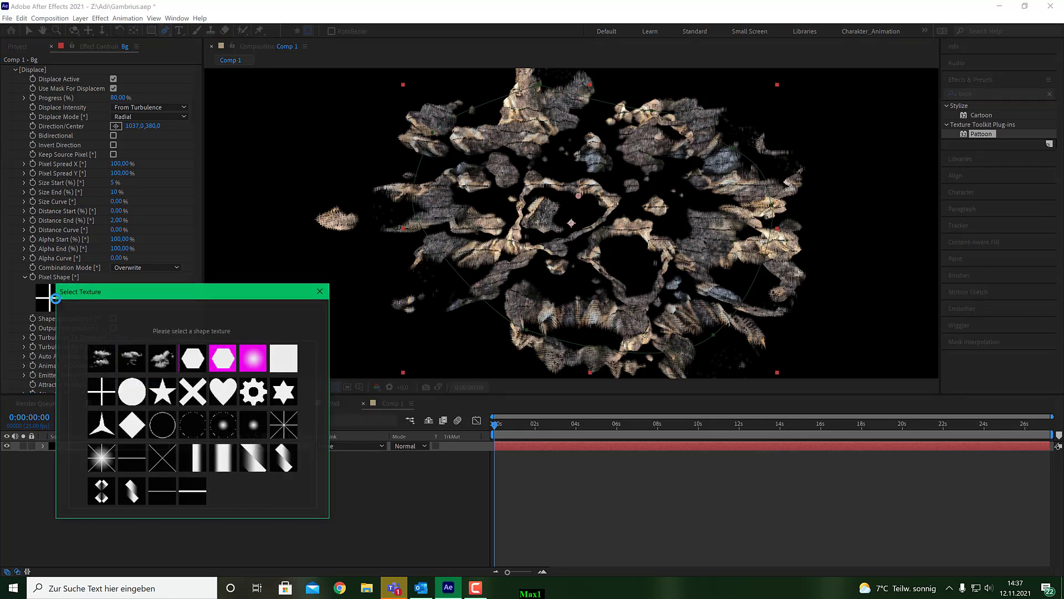
click(255, 424)
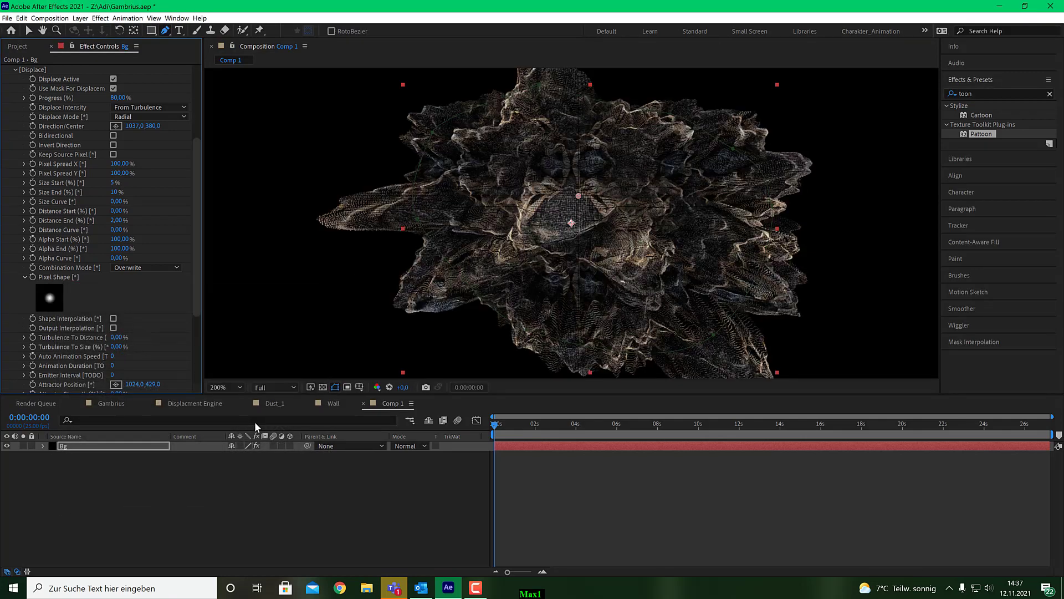
key(comma)
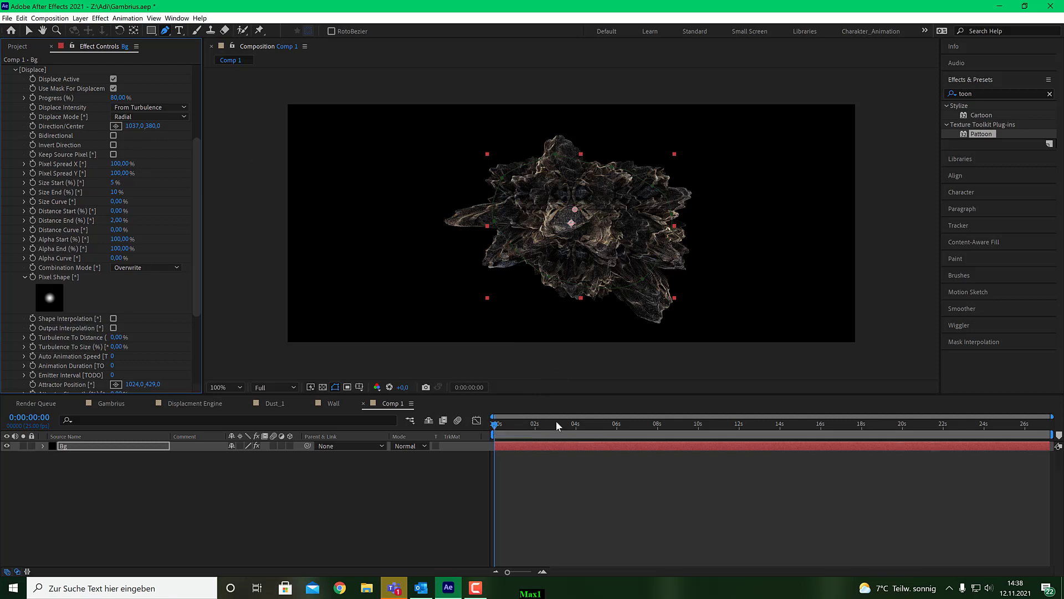
Preview the animation, then set Pattoon's Displace Distance End to 4%.
key(space)
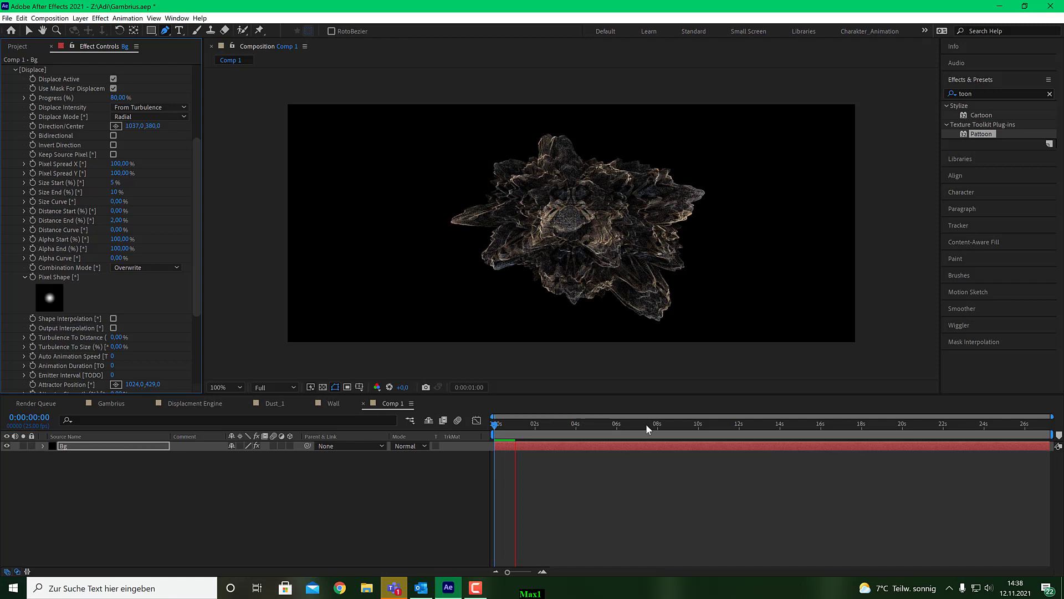
drag(523, 433, 482, 435)
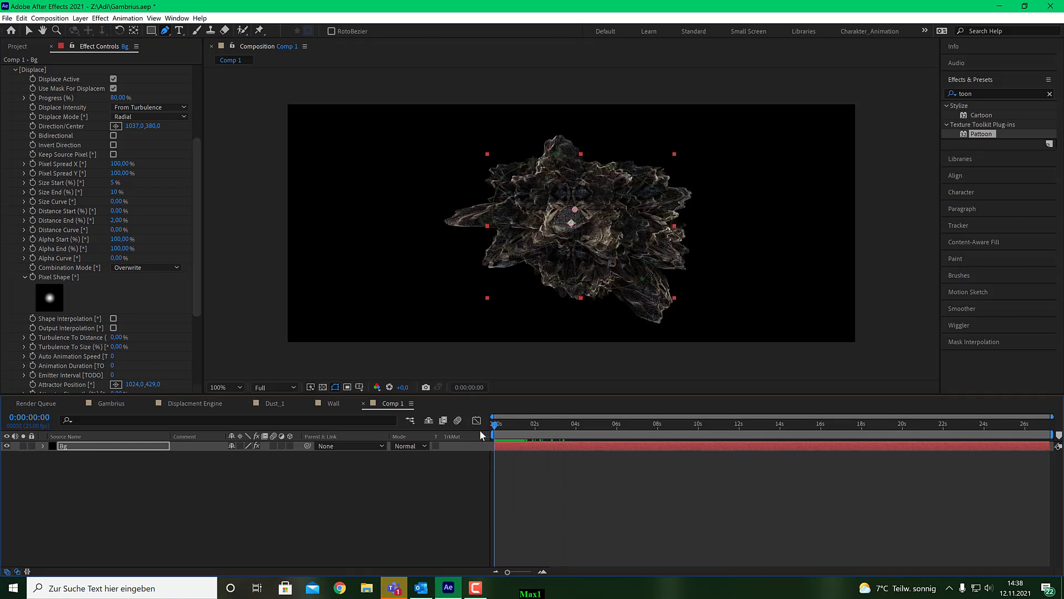
drag(194, 262, 190, 341)
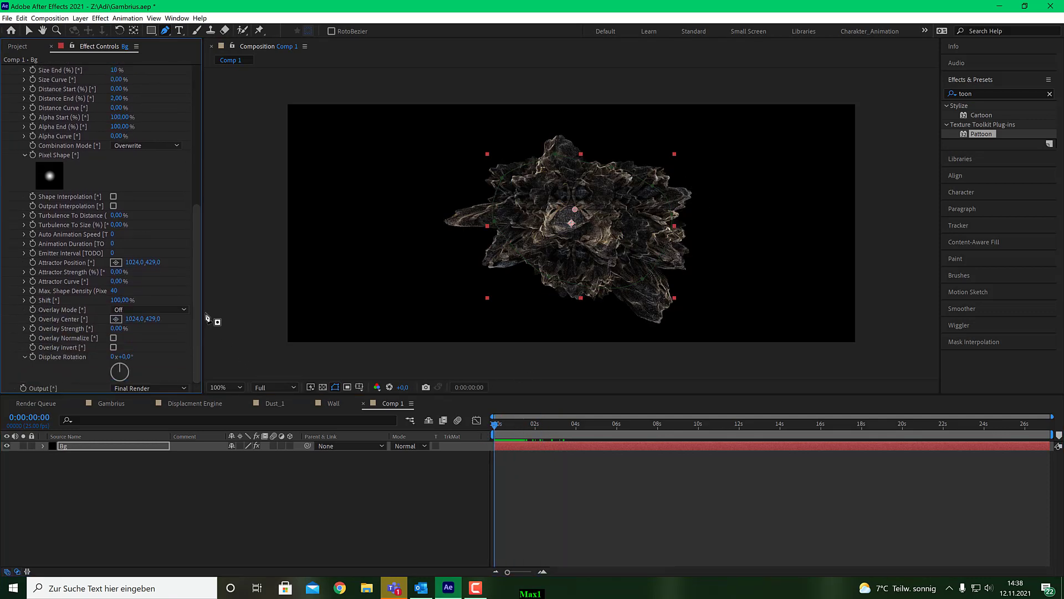
scroll(173, 215, up, 1)
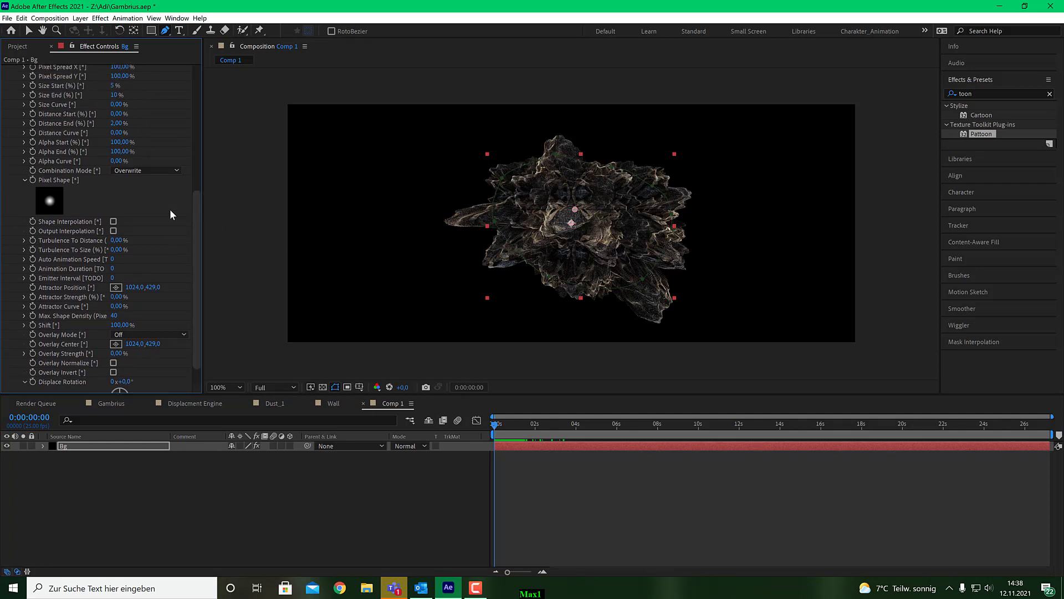
scroll(181, 201, up, 1)
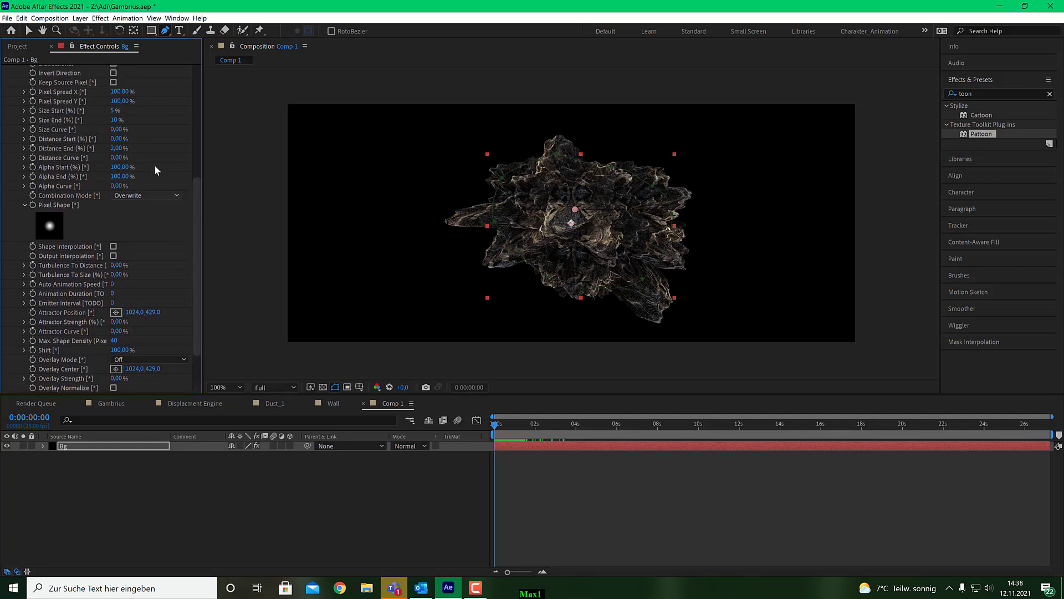
click(116, 148)
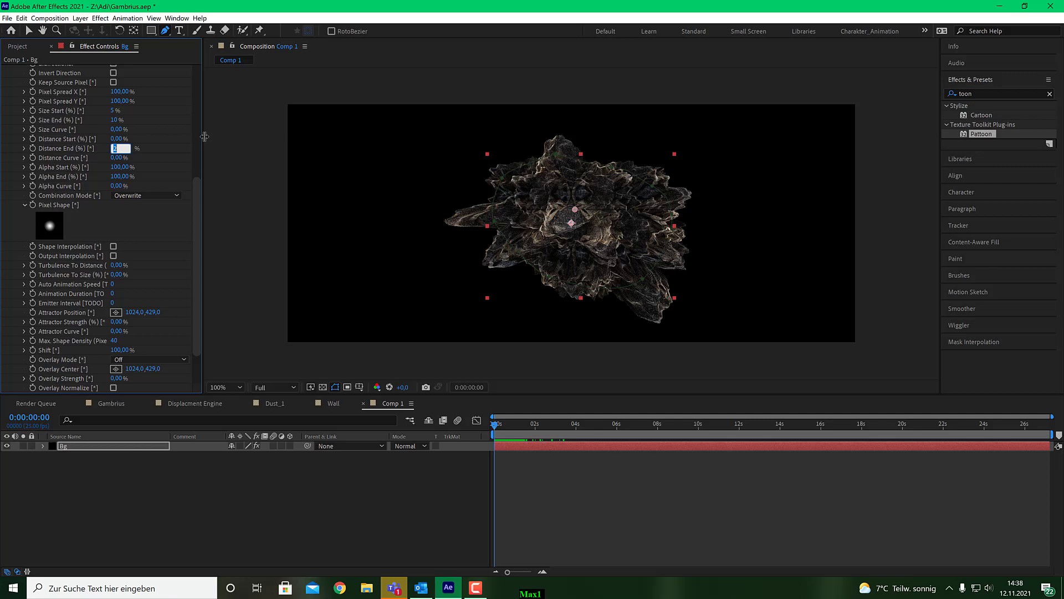
key(Return)
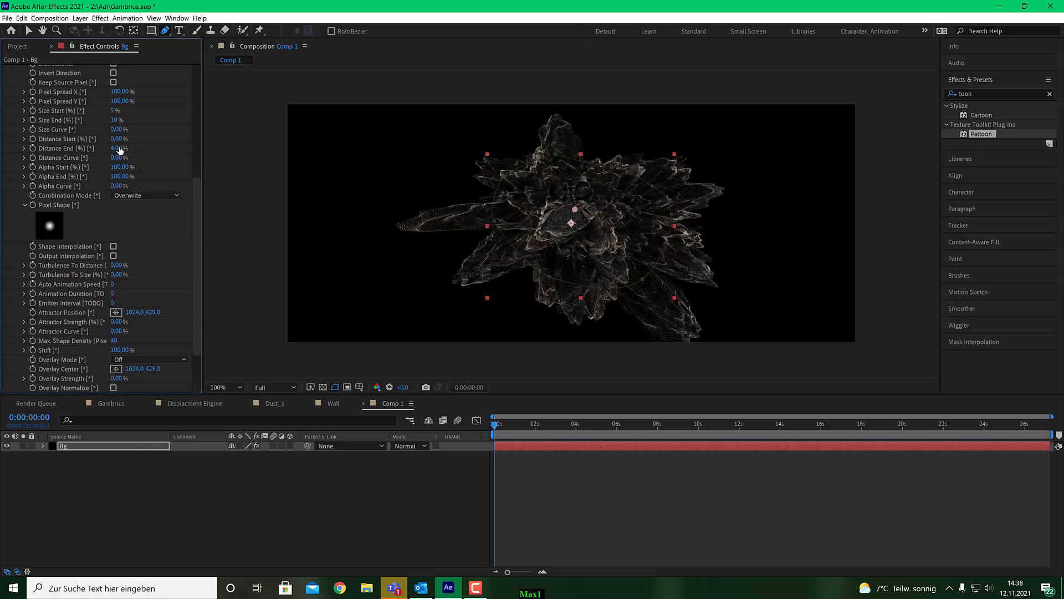
Set Alpha Curve to -100%, Progress to 100% and Alpha End to 0%.
drag(117, 138, 128, 167)
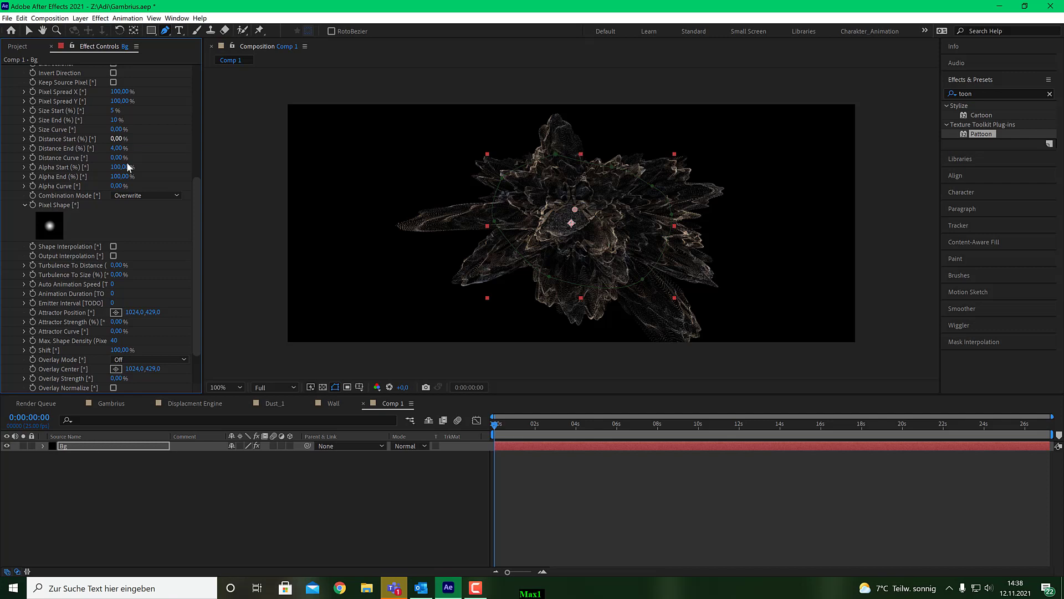
click(123, 134)
click(123, 187)
drag(123, 187, 89, 187)
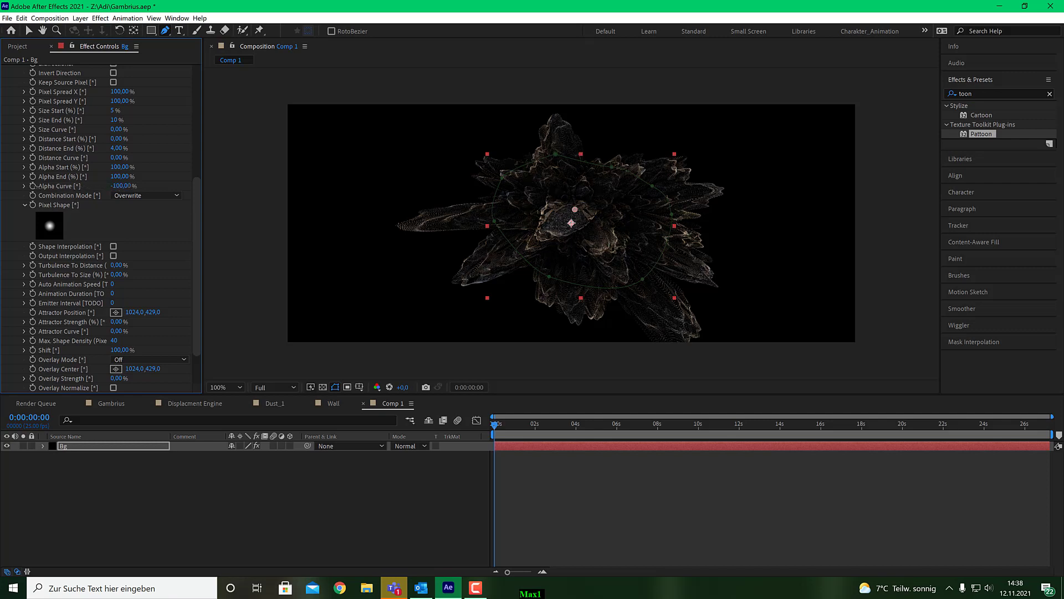
scroll(110, 157, up, 4)
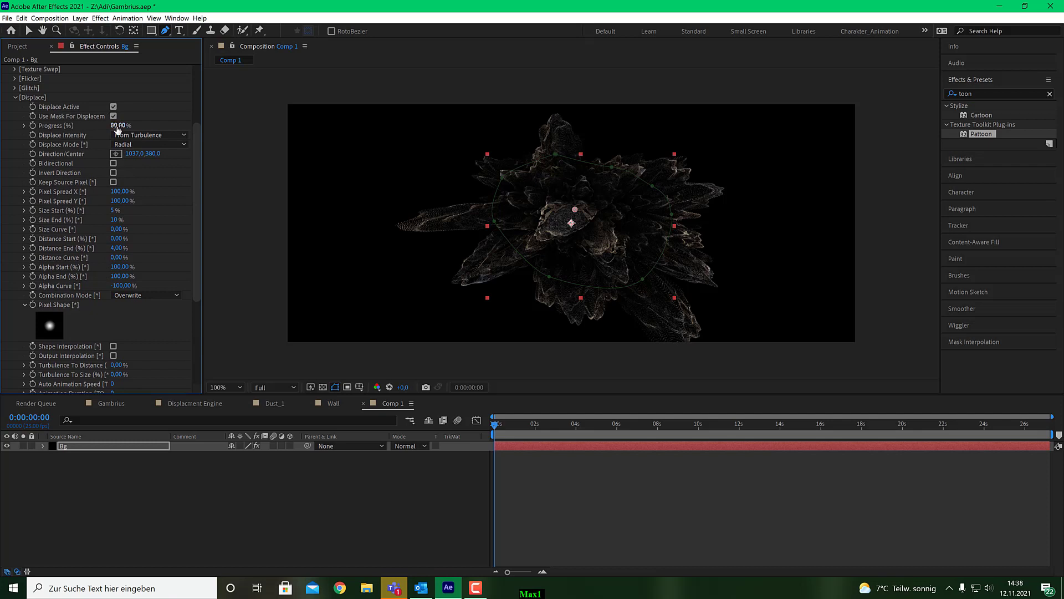
drag(118, 128, 146, 127)
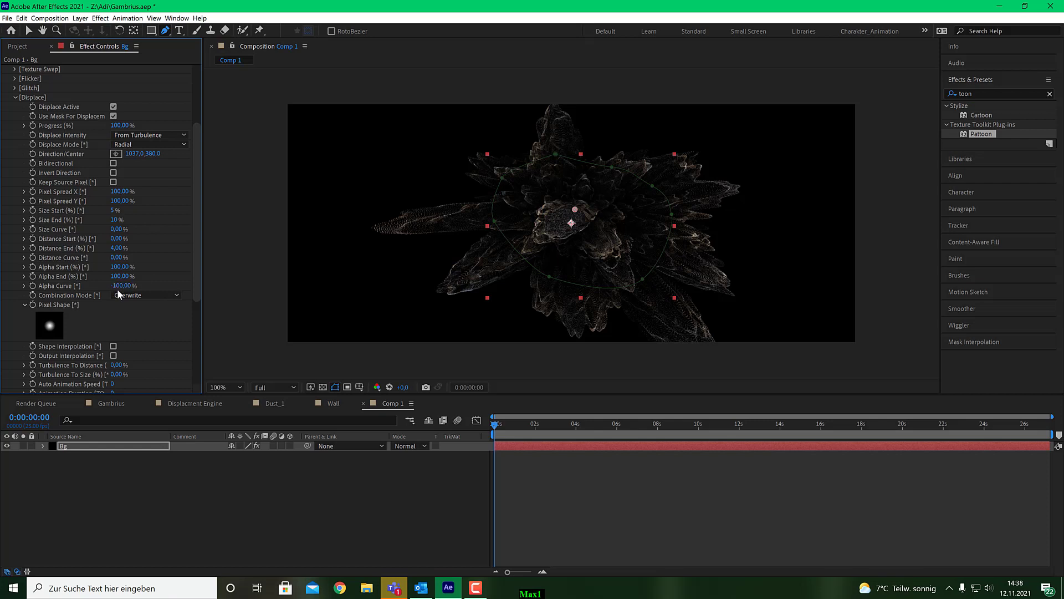
drag(115, 277, 41, 275)
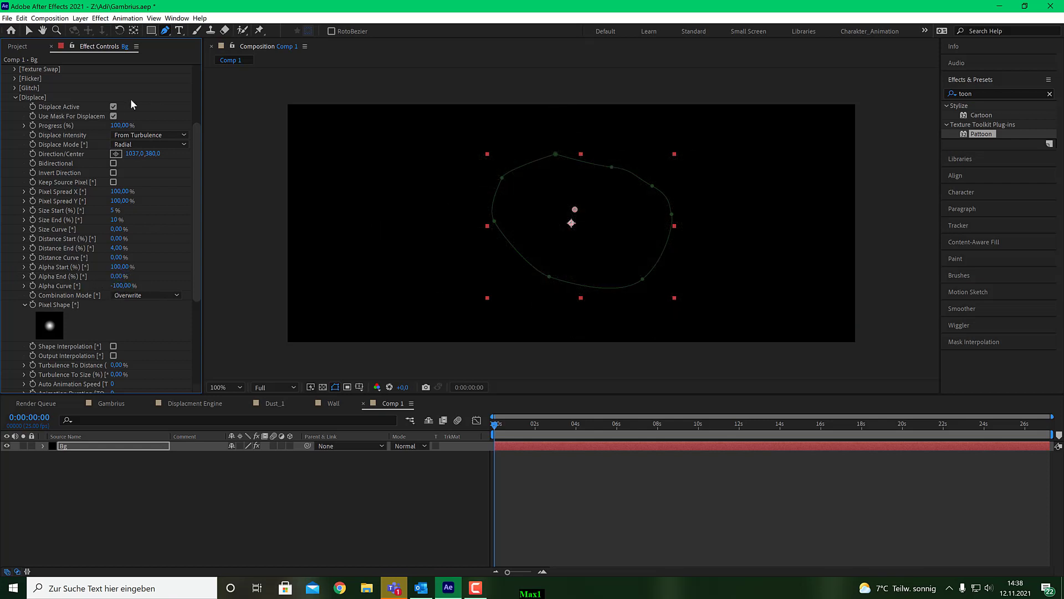
mouse_move(127, 127)
mouse_down()
mouse_move(78, 126)
mouse_move(110, 123)
mouse_up()
Restore Alpha End to 100% and switch Combination Mode to Add.
click(118, 276)
text(100)
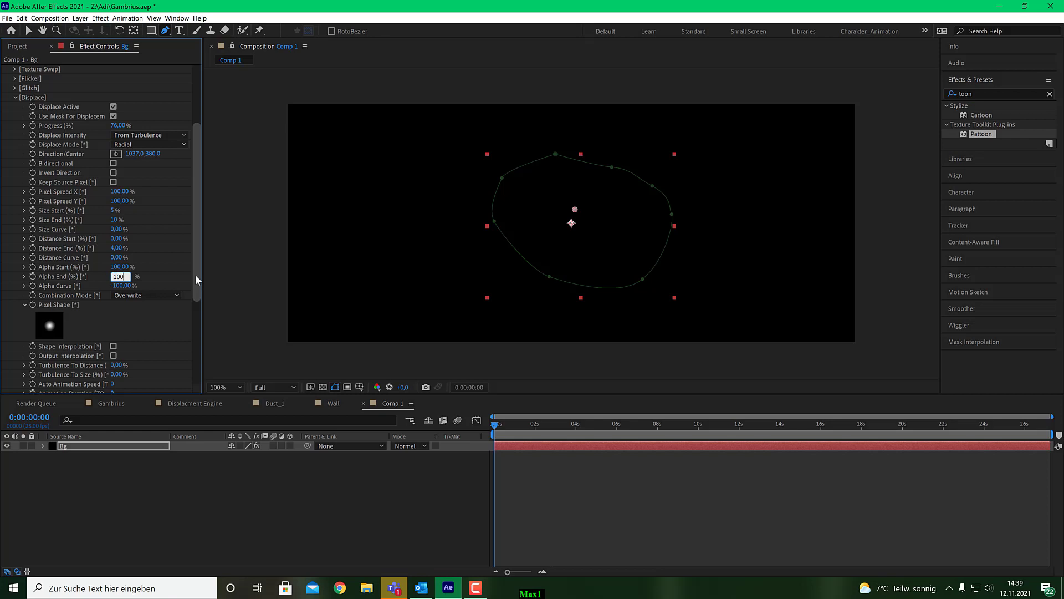
key(Return)
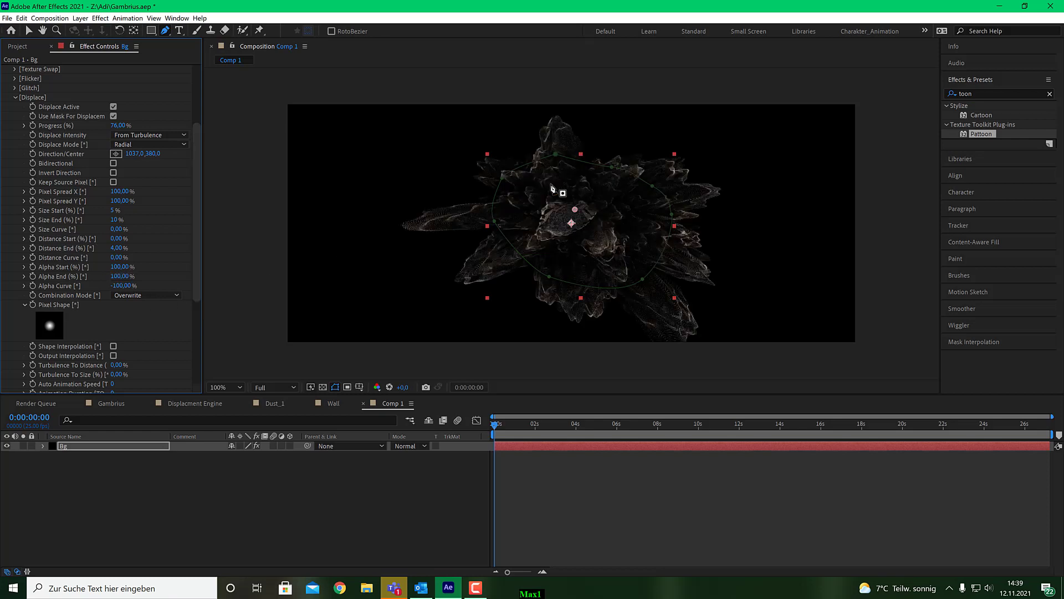
click(174, 296)
click(152, 320)
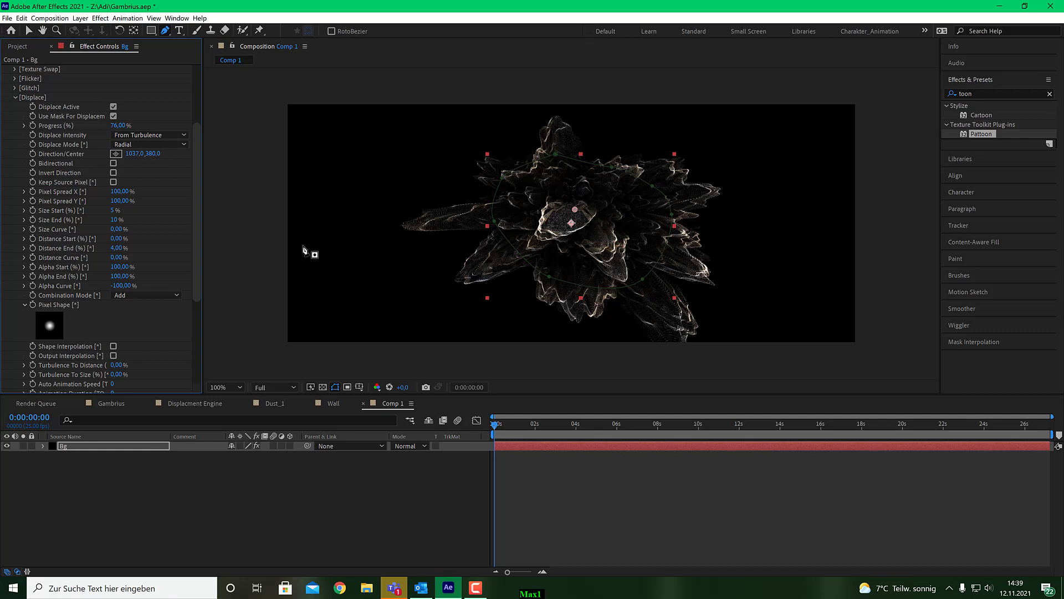
Set Overlay Mode to Circle and keyframe Overlay Strength from 0% up to 100%.
scroll(182, 273, down, 5)
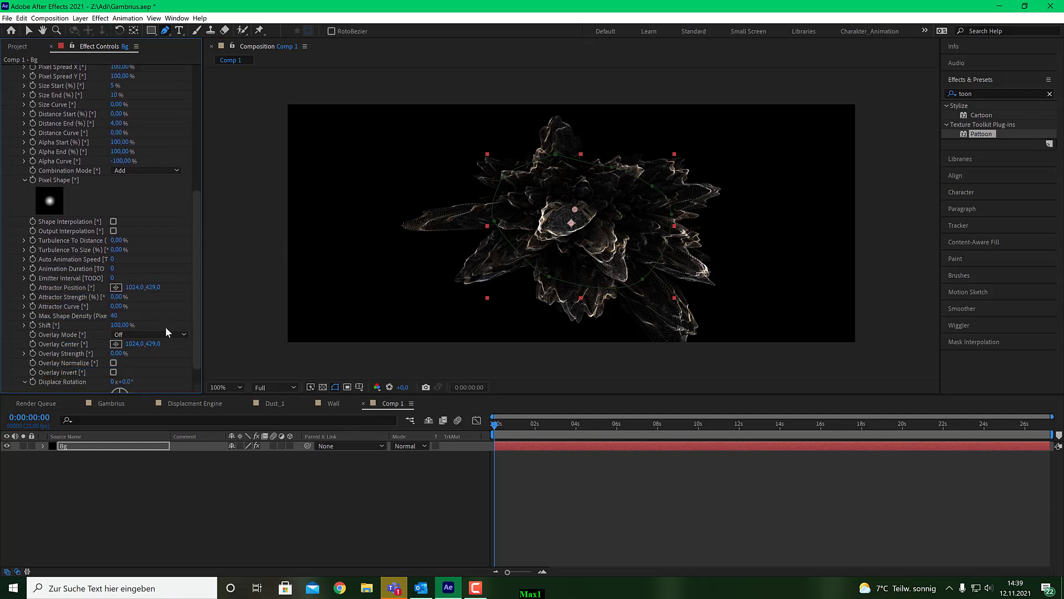
click(151, 333)
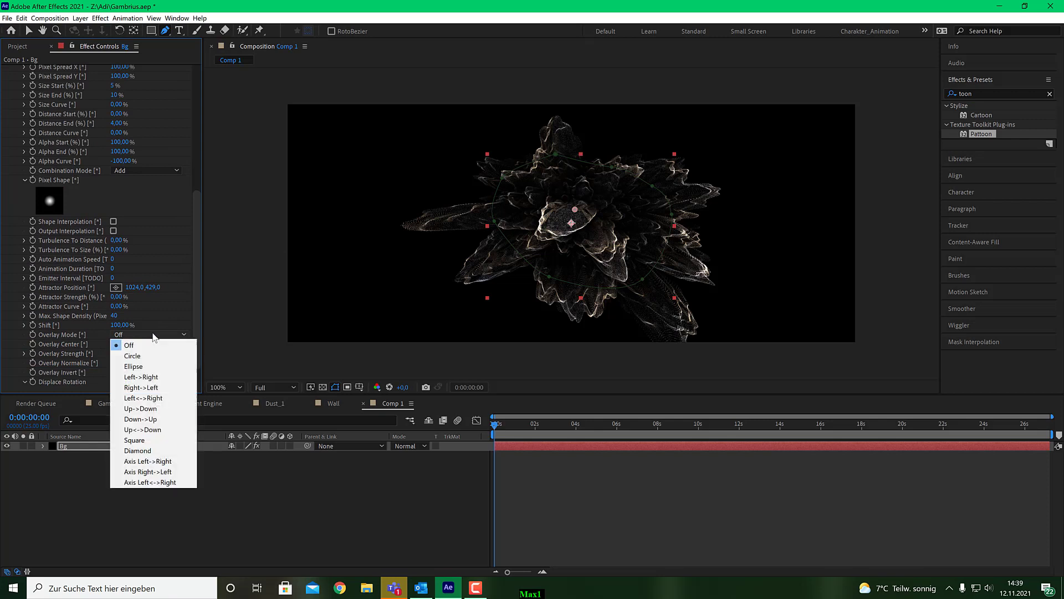
click(149, 353)
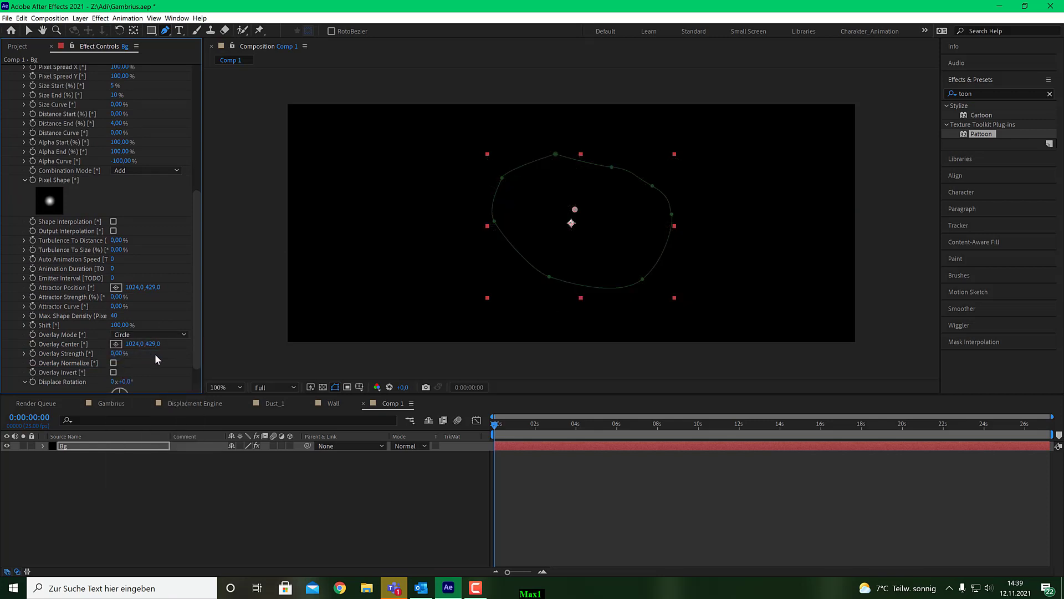
drag(116, 356, 260, 348)
drag(189, 351, 135, 353)
drag(494, 423, 534, 424)
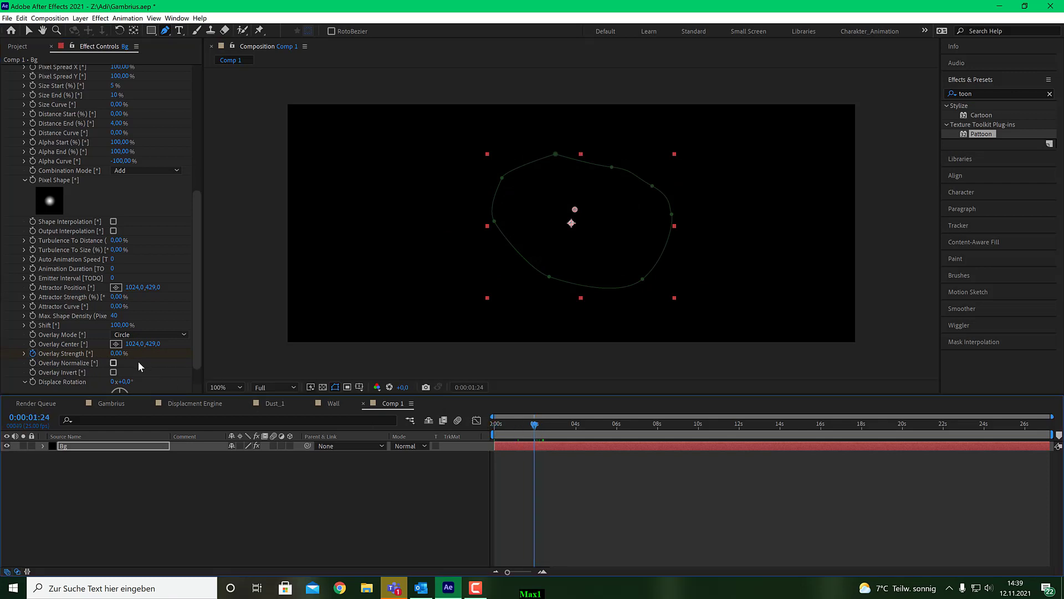
drag(120, 354, 179, 357)
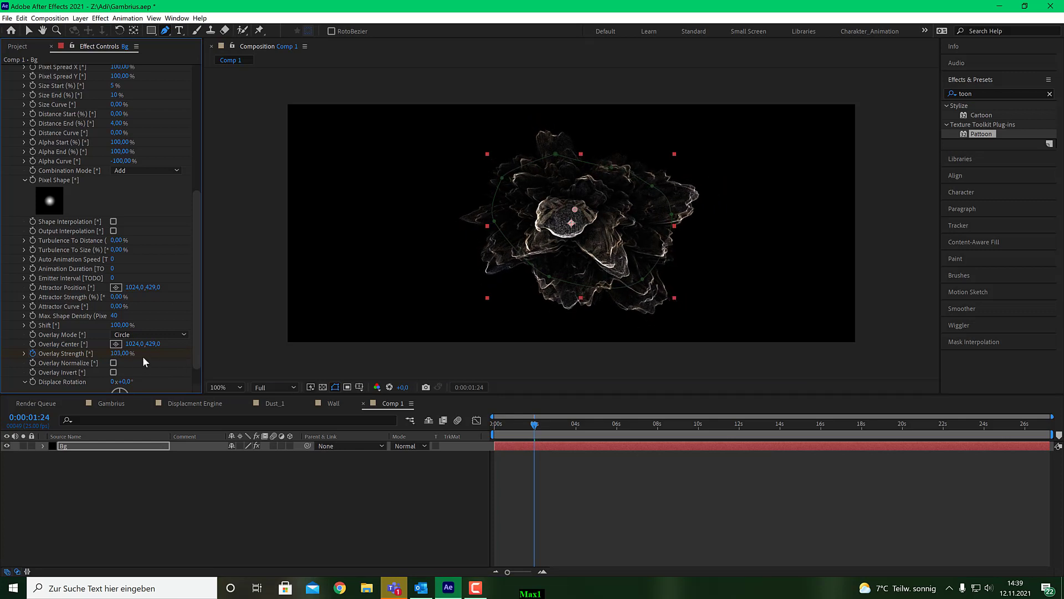
click(126, 353)
Preview the bloom from the start, stopping the playhead at 0:00:03:10.
drag(535, 424, 456, 421)
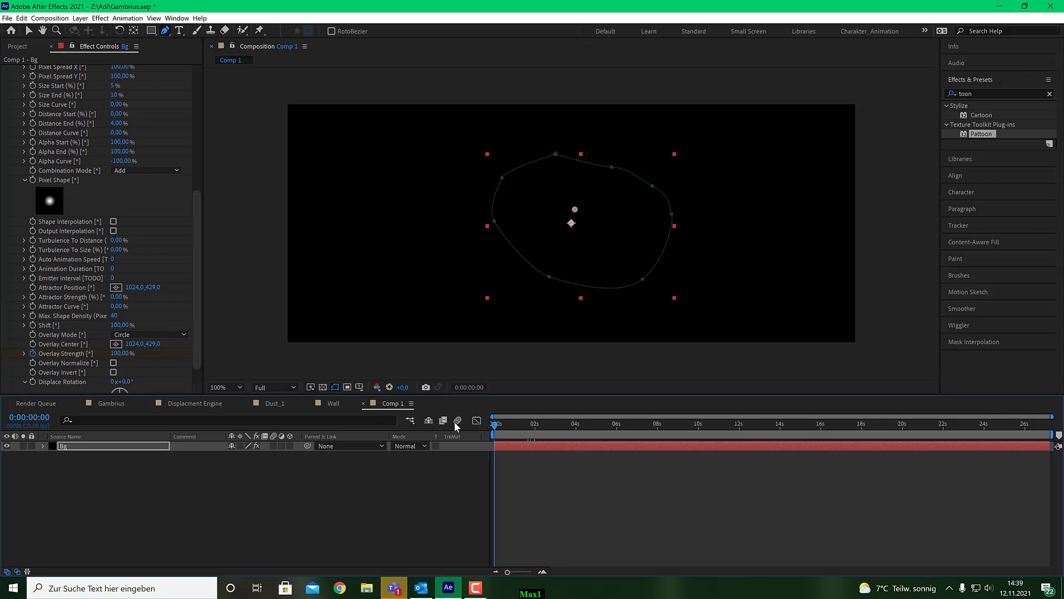
key(space)
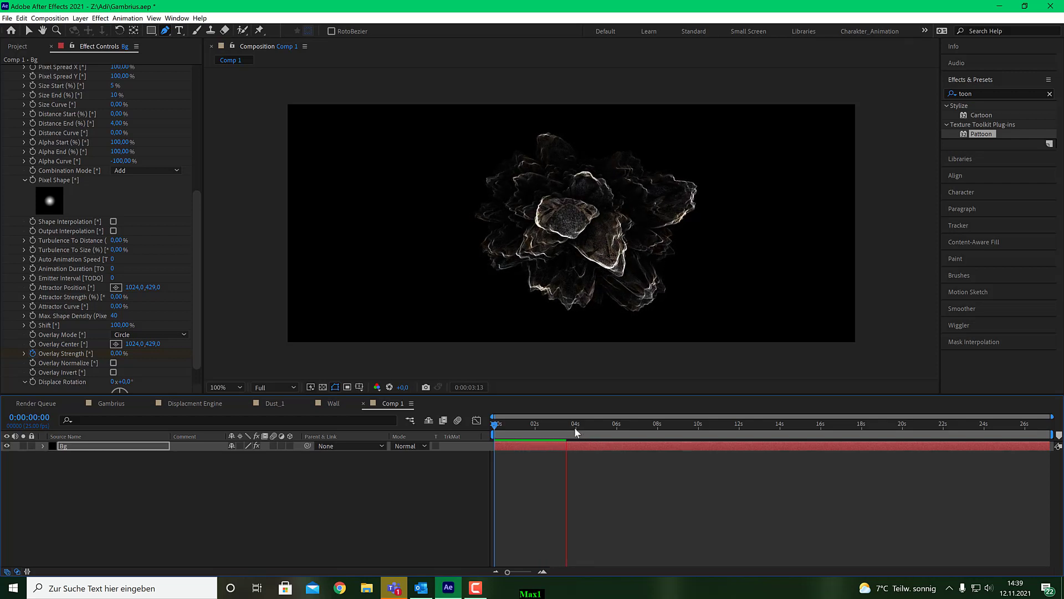
mouse_move(557, 425)
mouse_down()
mouse_move(530, 424)
mouse_move(564, 426)
mouse_up()
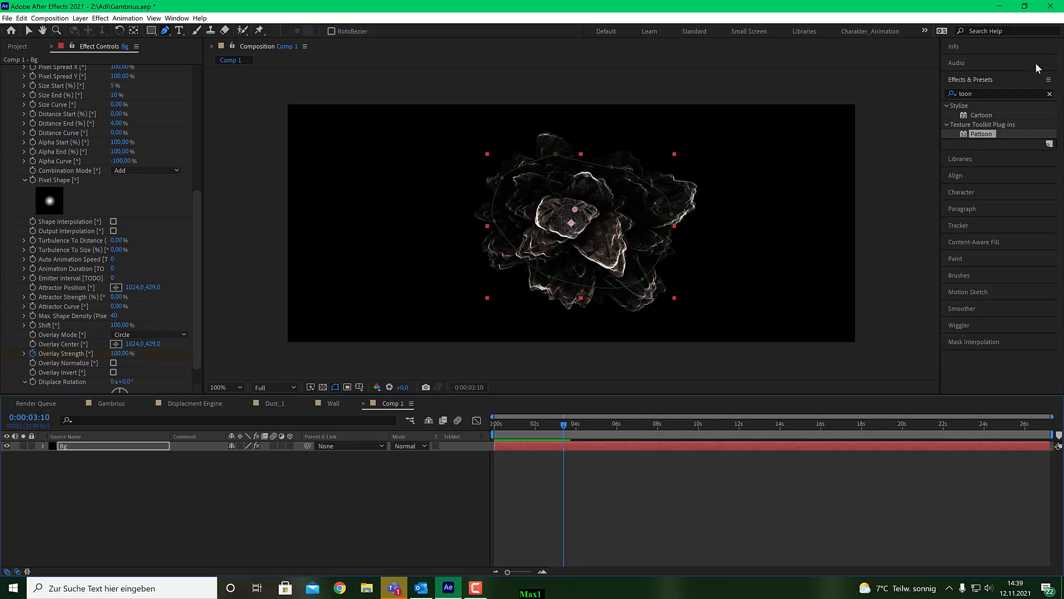
click(995, 93)
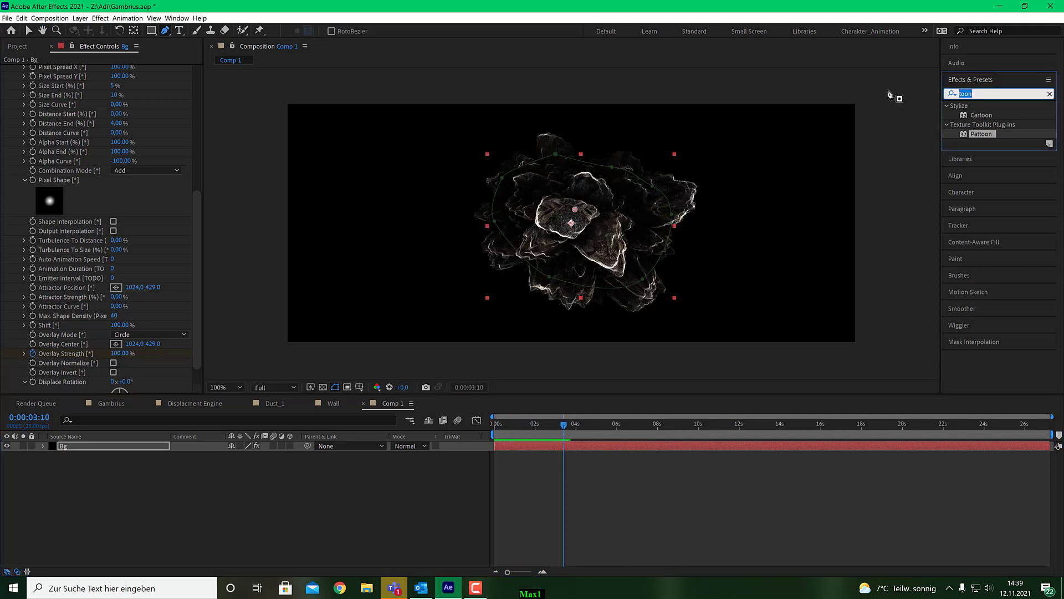
Add Glow to Bg and duplicate it twice: Glow 2 at 50.2% threshold/126 radius, Glow 3 radius 478.
text(glow)
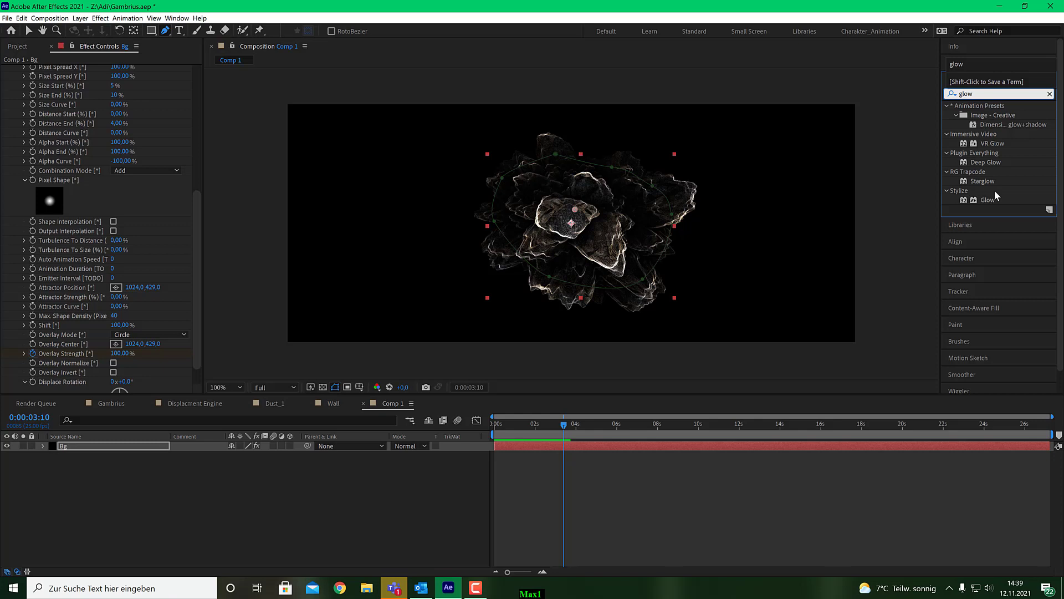
double_click(986, 199)
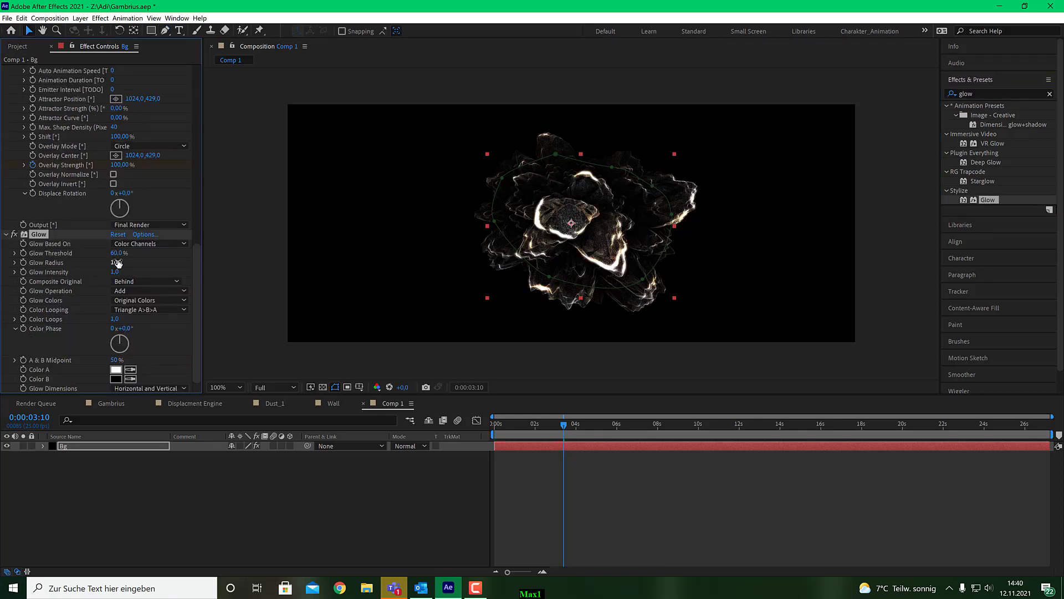
mouse_move(116, 252)
mouse_down()
mouse_move(149, 251)
mouse_move(130, 262)
mouse_up()
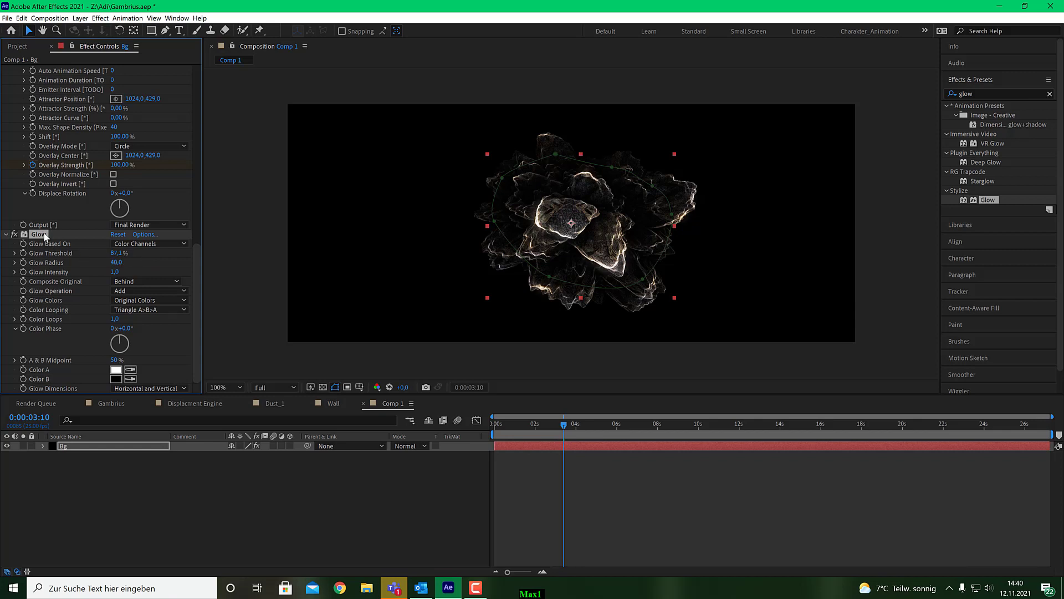
key(ctrl+d)
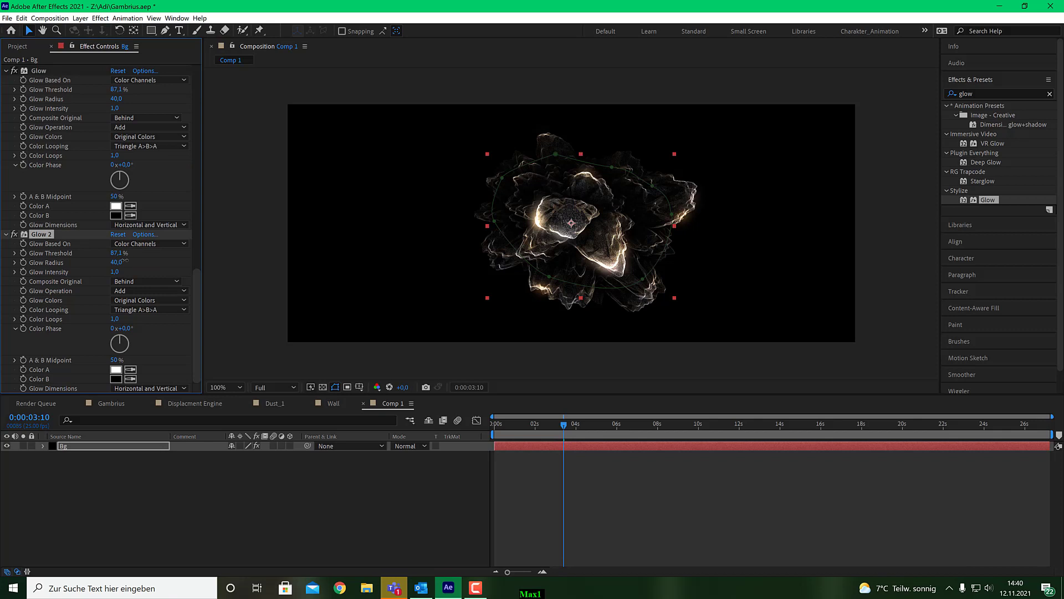
mouse_move(148, 259)
mouse_down()
mouse_move(71, 256)
mouse_move(134, 262)
mouse_up()
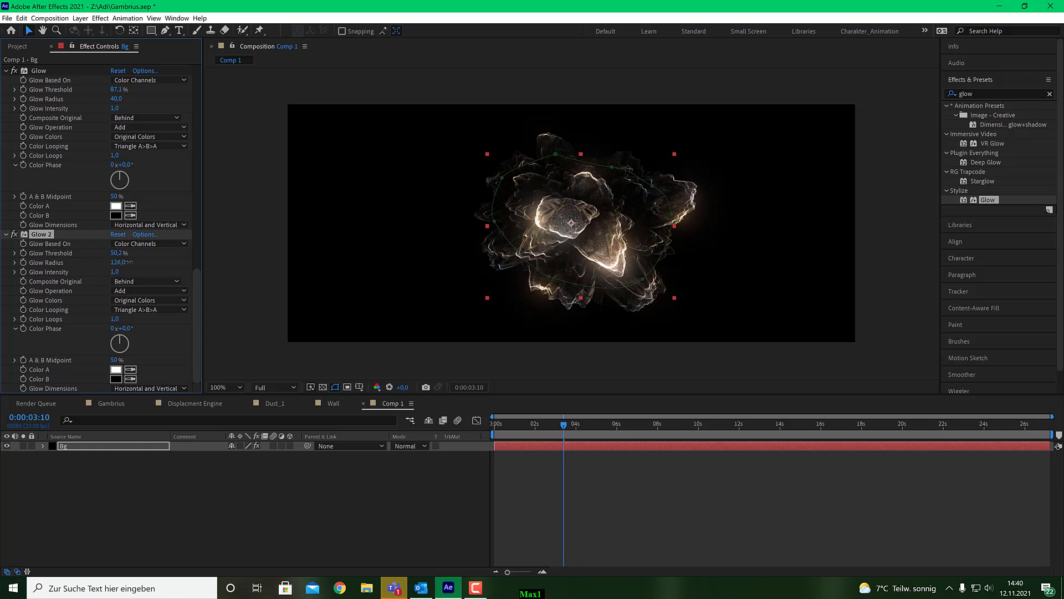
key(ctrl+d)
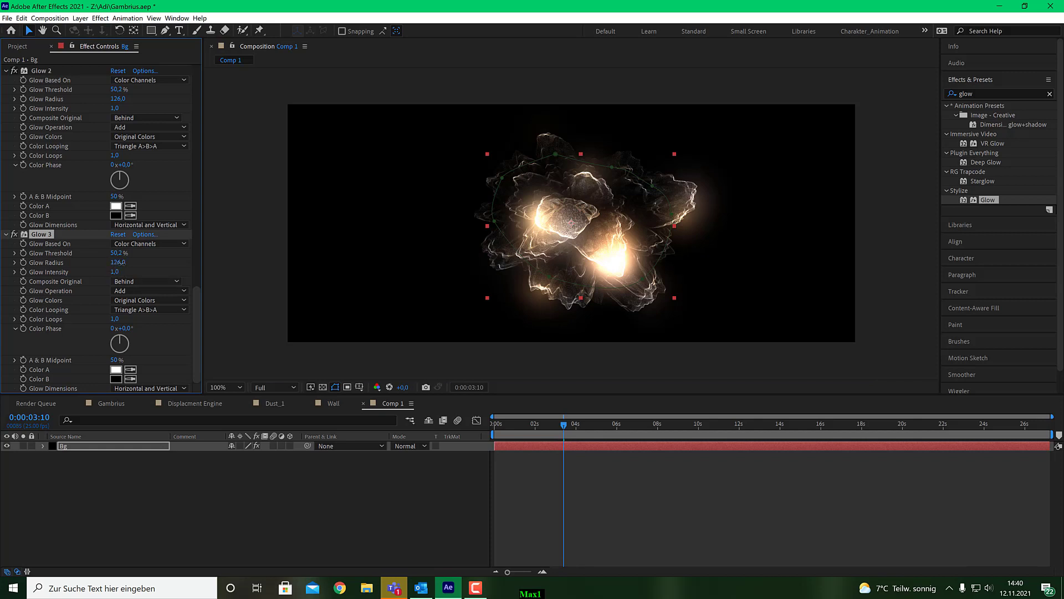
drag(118, 262, 301, 251)
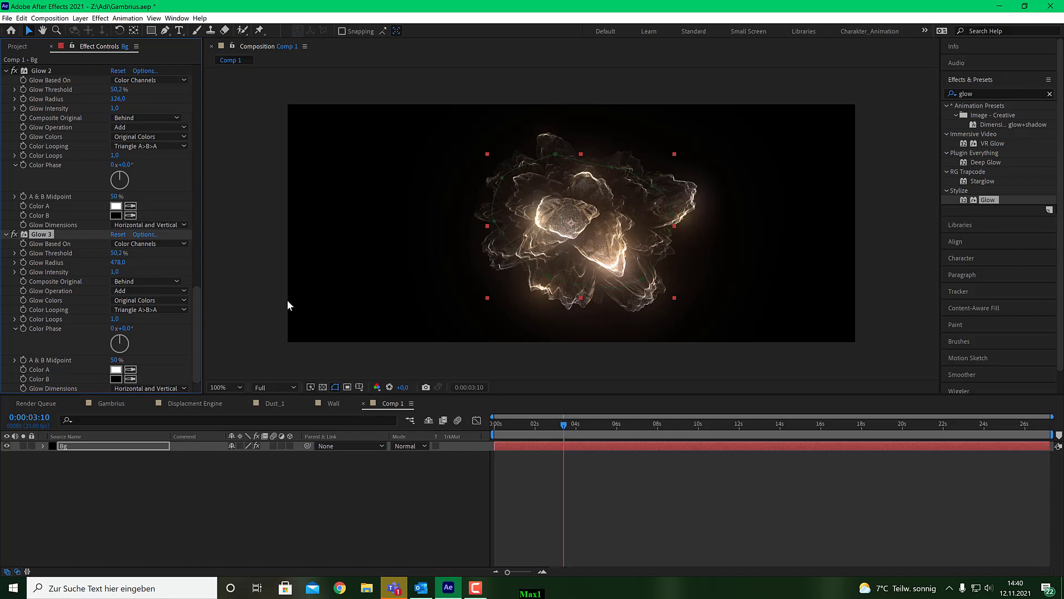
Duplicate the Bg layer and set the top copy's blend mode to Screen.
scroll(10, 164, up, 15)
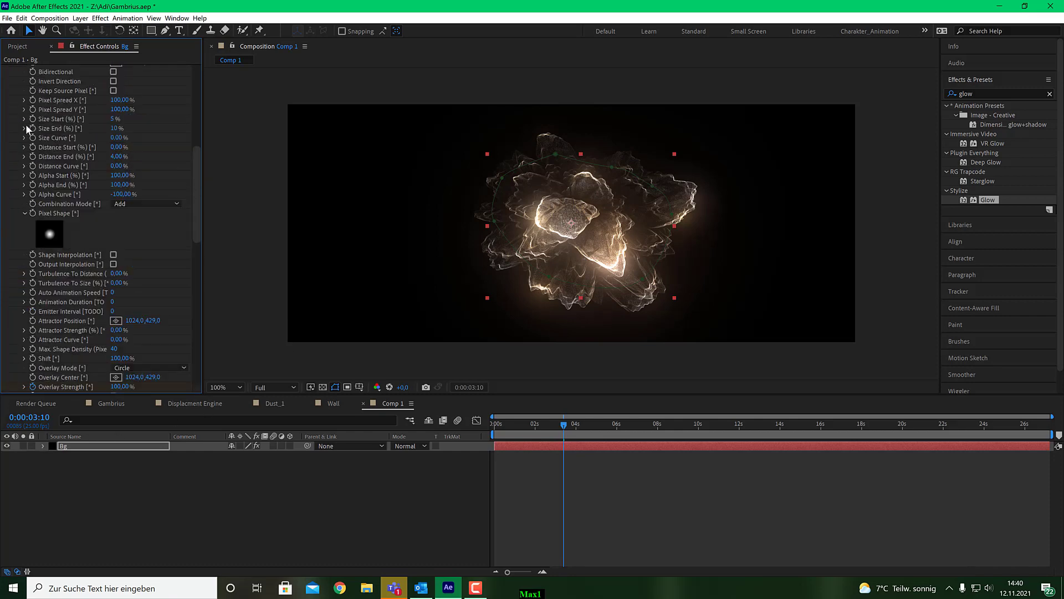
click(5, 70)
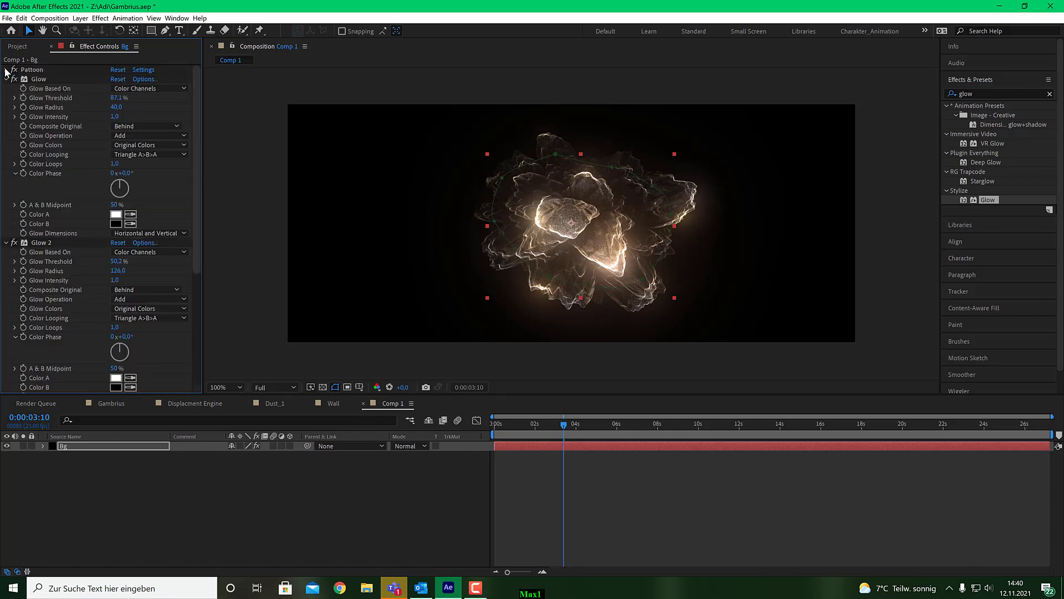
click(6, 88)
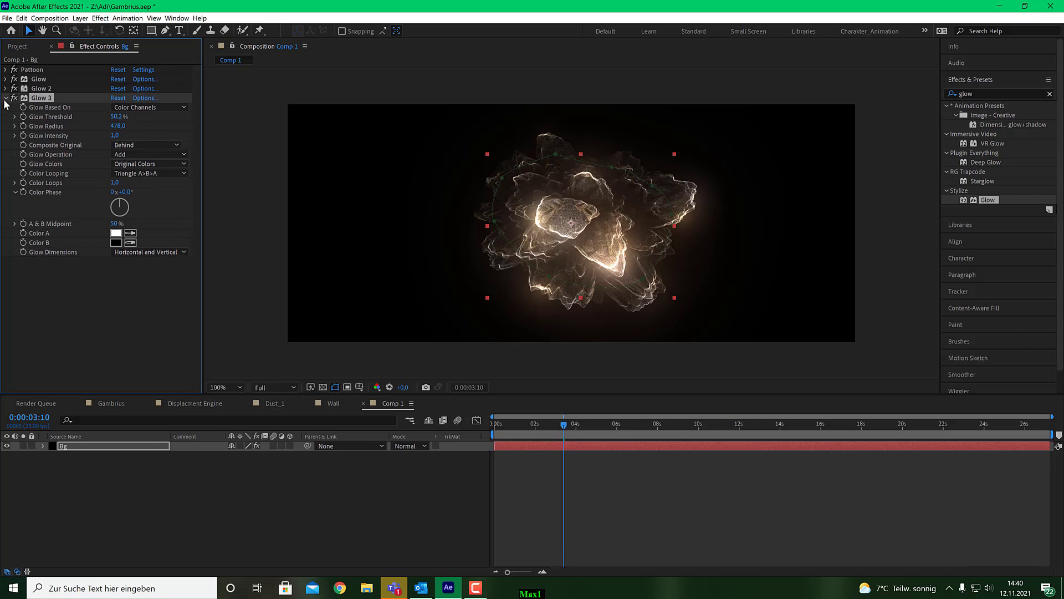
click(5, 98)
click(96, 449)
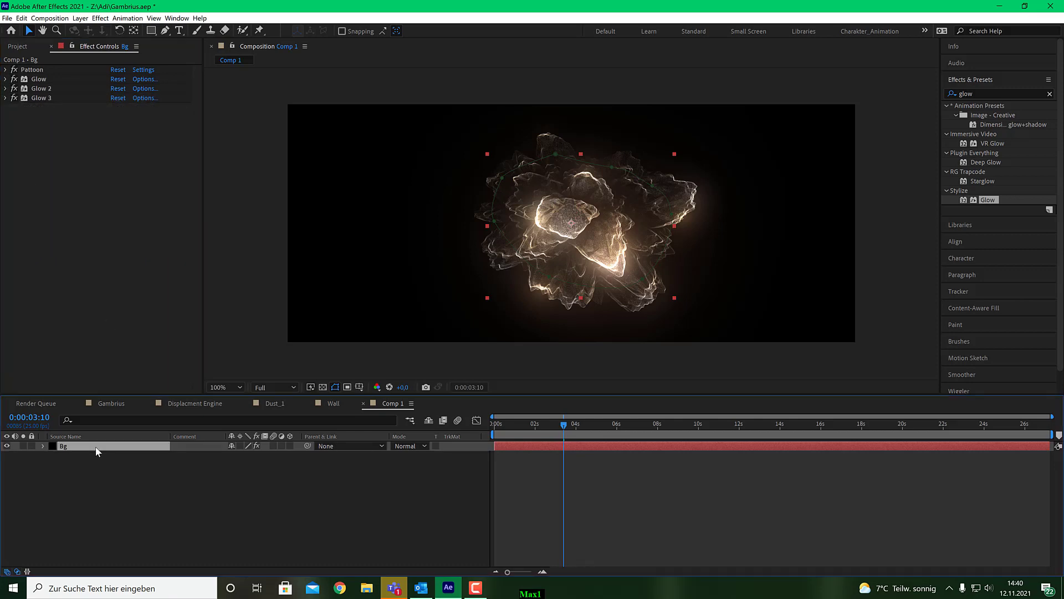
key(ctrl+d)
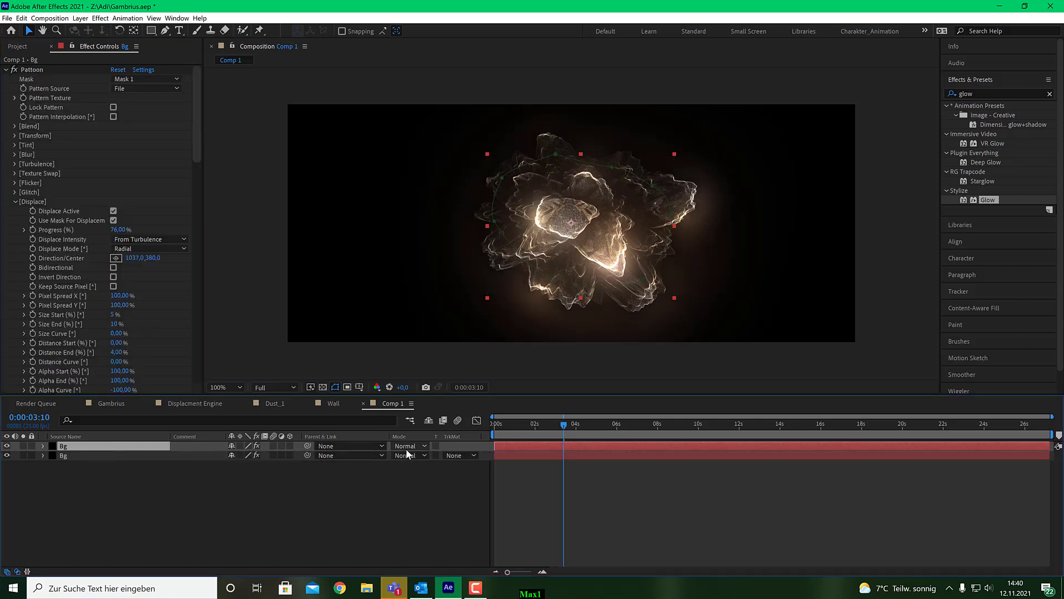
click(406, 448)
click(435, 155)
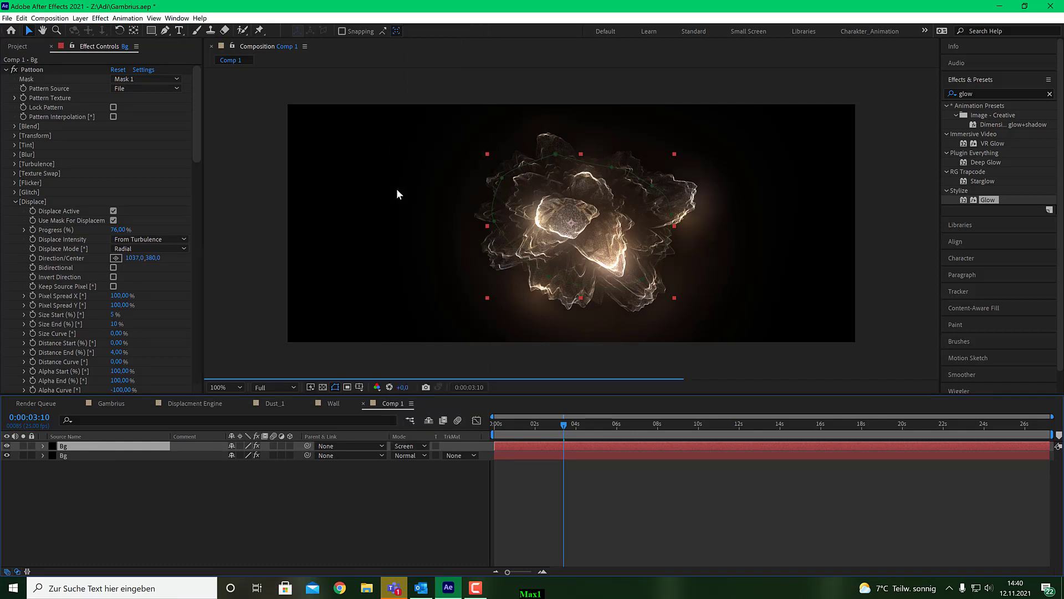
Set Pattoon's Displace Size Start 10%, Size End 30% and Distance End 20%.
scroll(144, 320, down, 3)
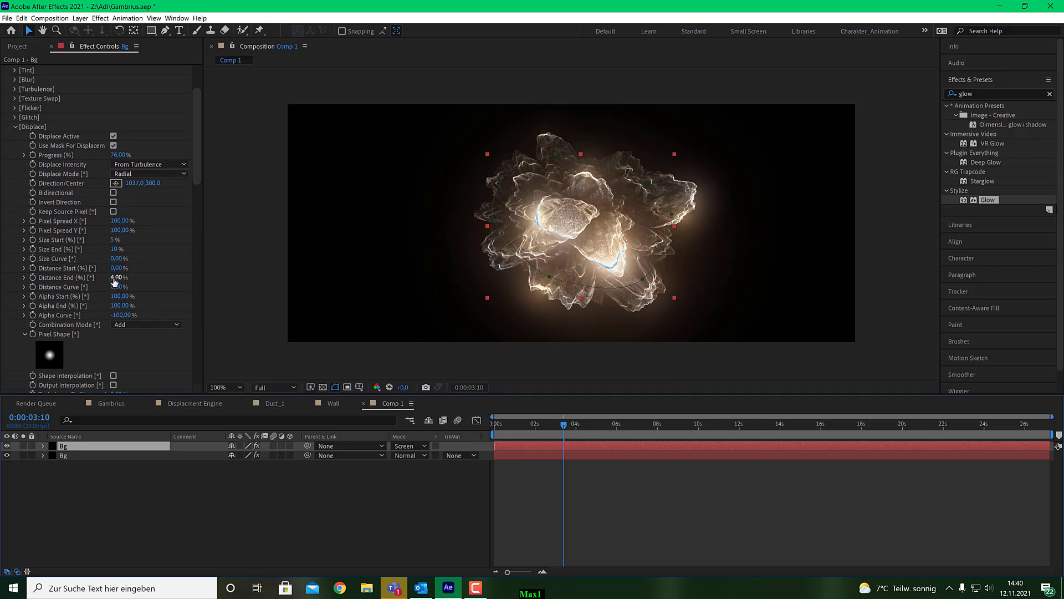
drag(114, 281, 223, 272)
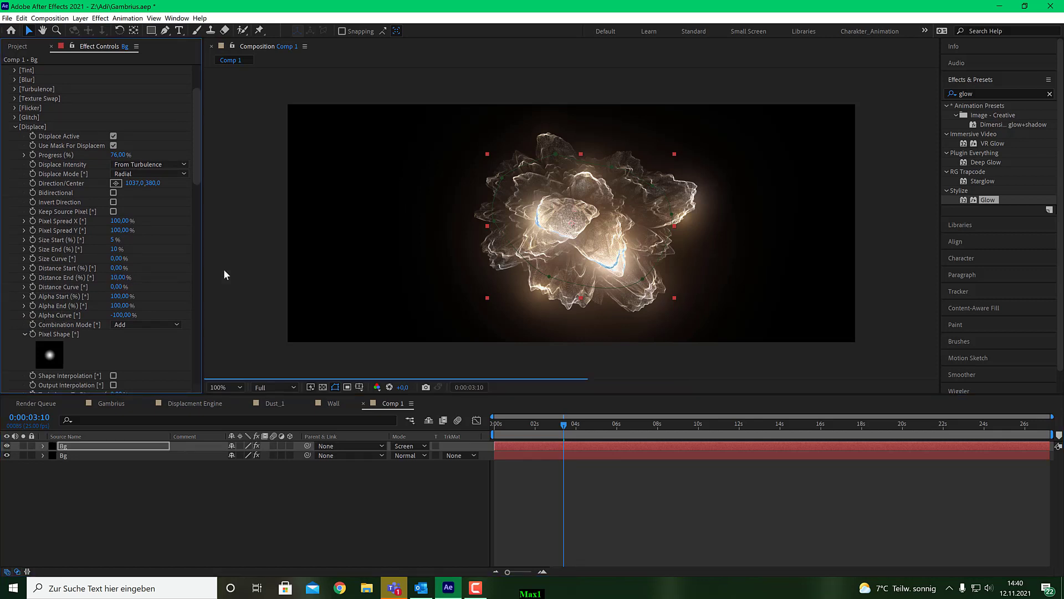
click(115, 250)
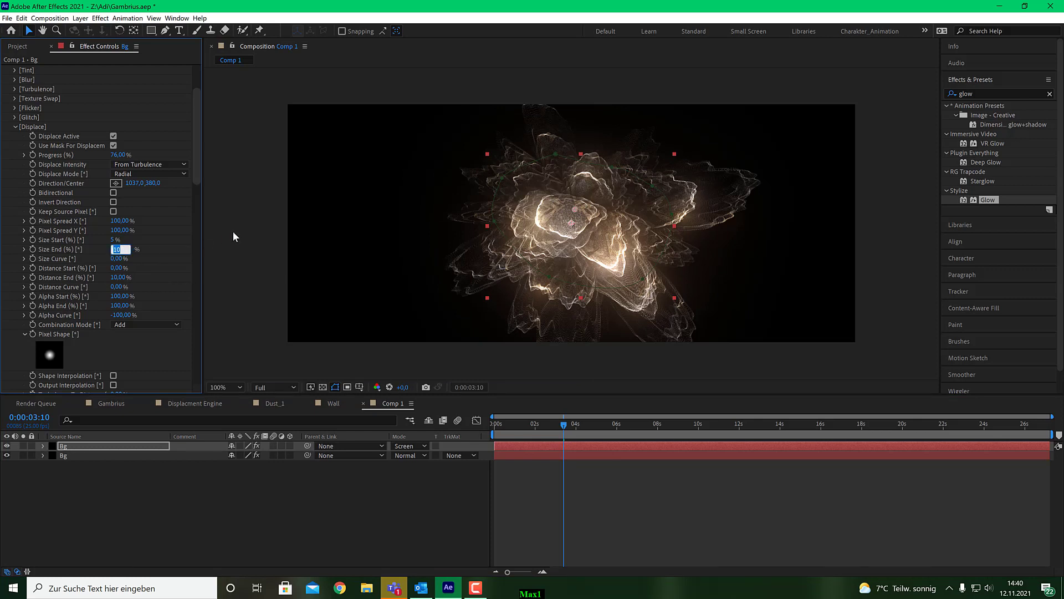
text(20)
key(Return)
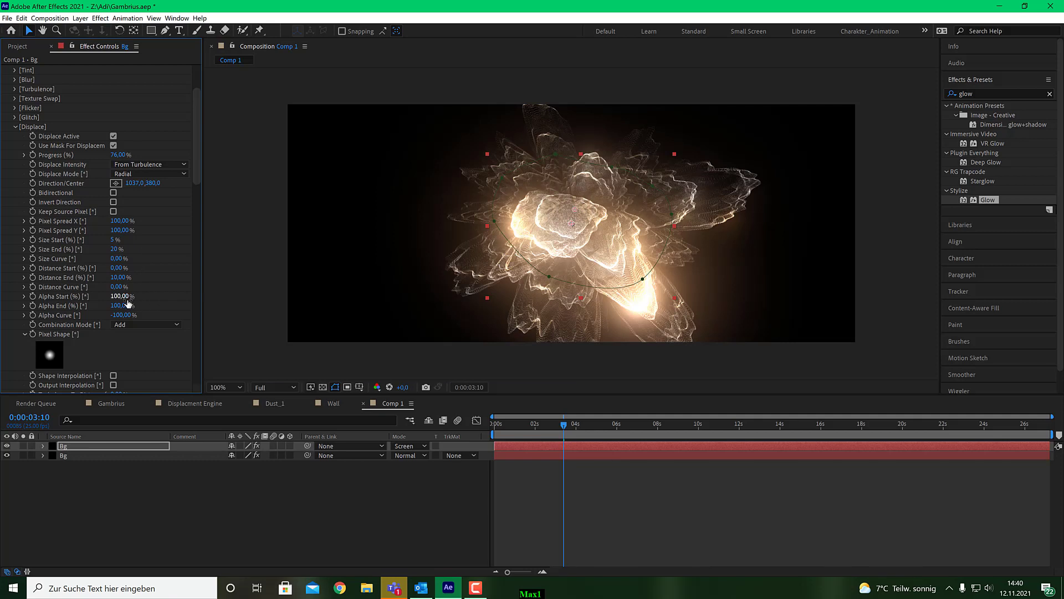
click(120, 278)
text(20)
key(Return)
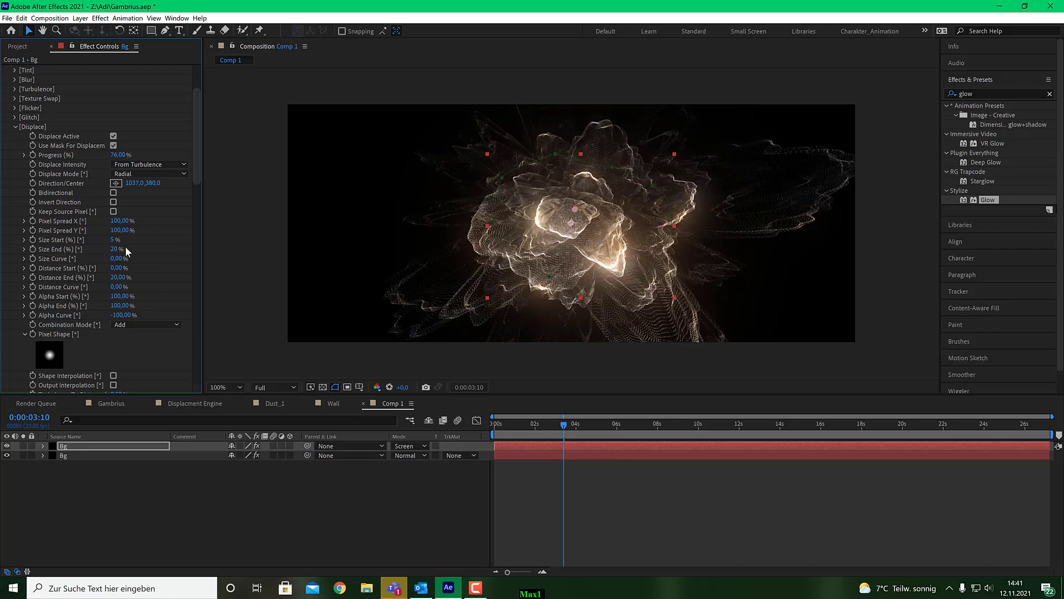
click(125, 248)
text(30)
key(Return)
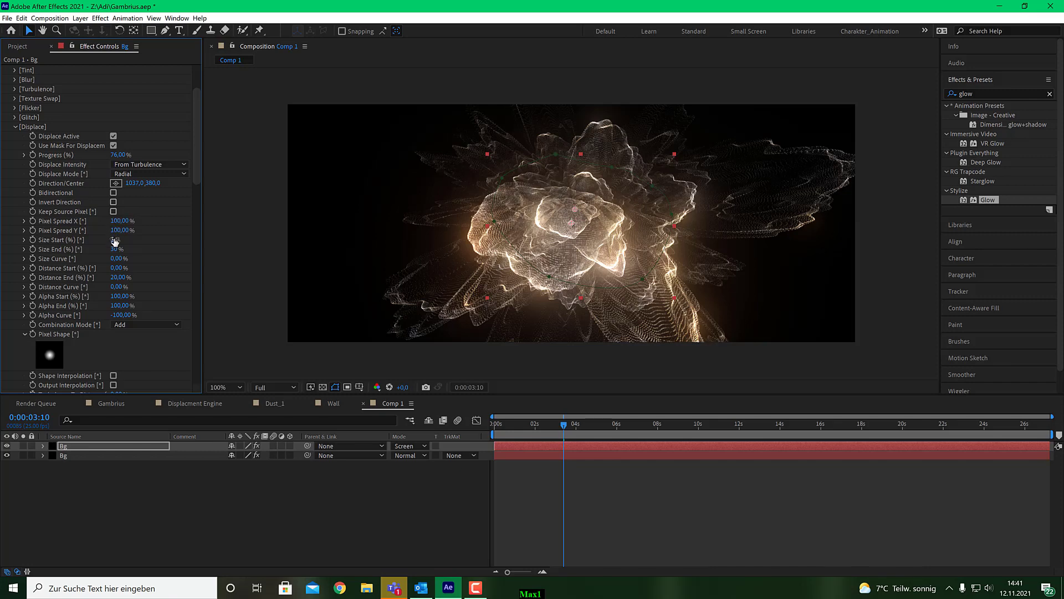
text(10)
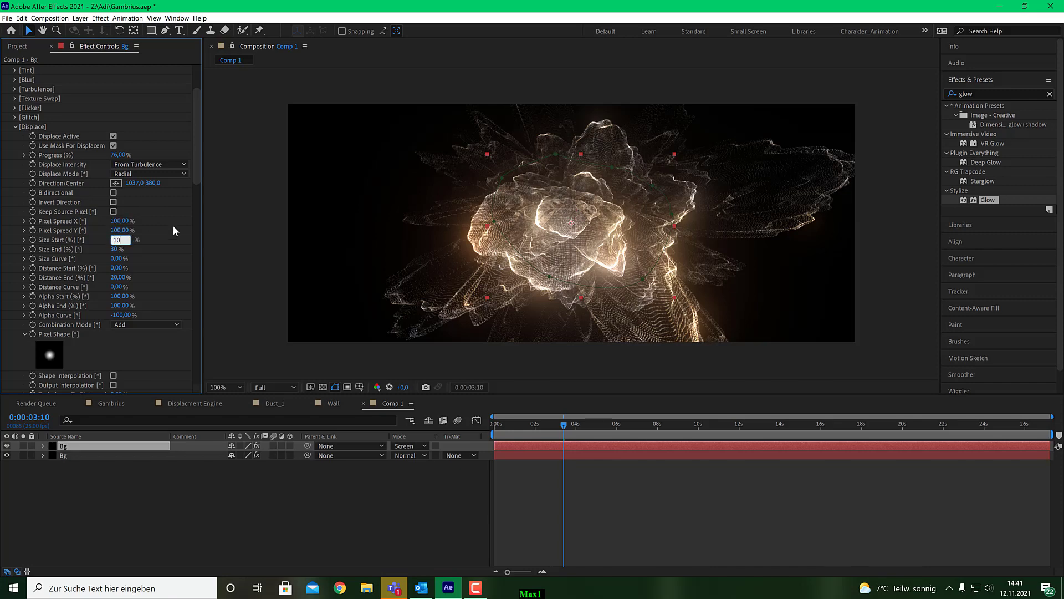
key(Return)
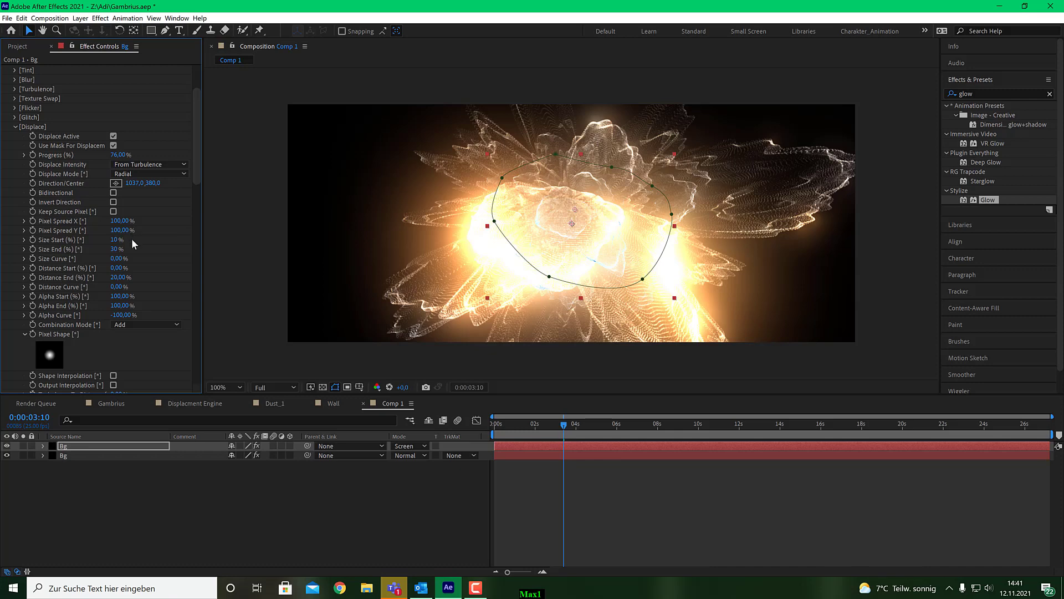
Set the thresholds of Glow to 85.1%, Glow 2 to 59.2% and Glow 3 to 87.9%.
scroll(132, 238, down, 15)
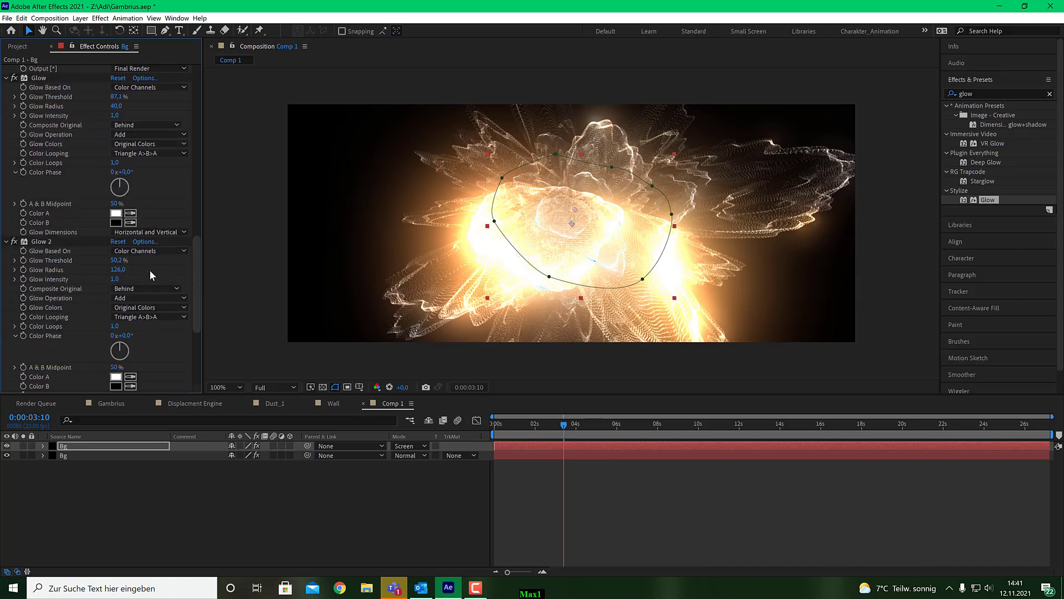
scroll(152, 199, down, 3)
drag(116, 150, 119, 305)
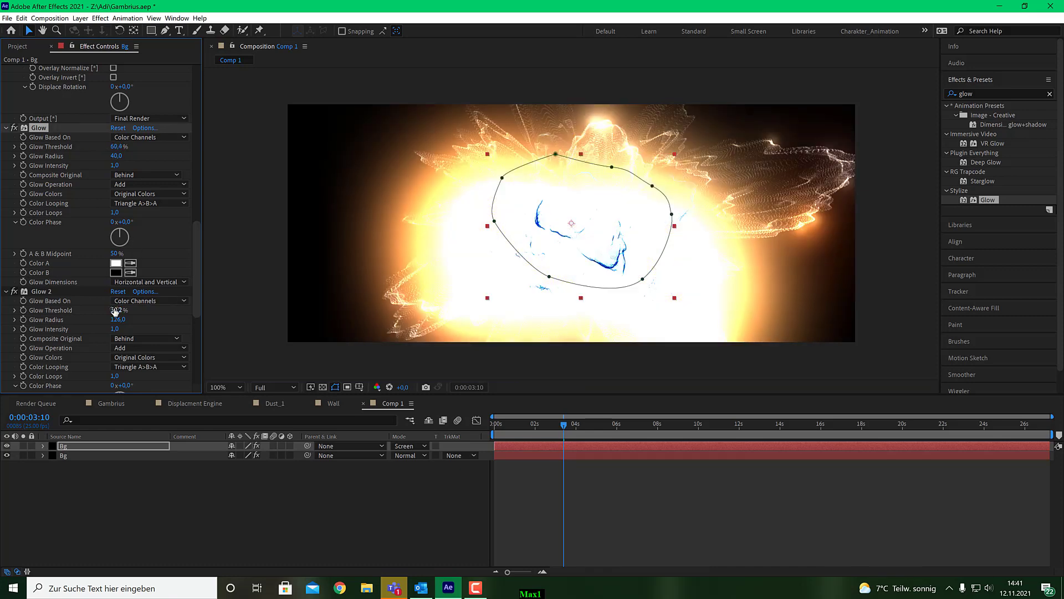
drag(114, 156, 148, 146)
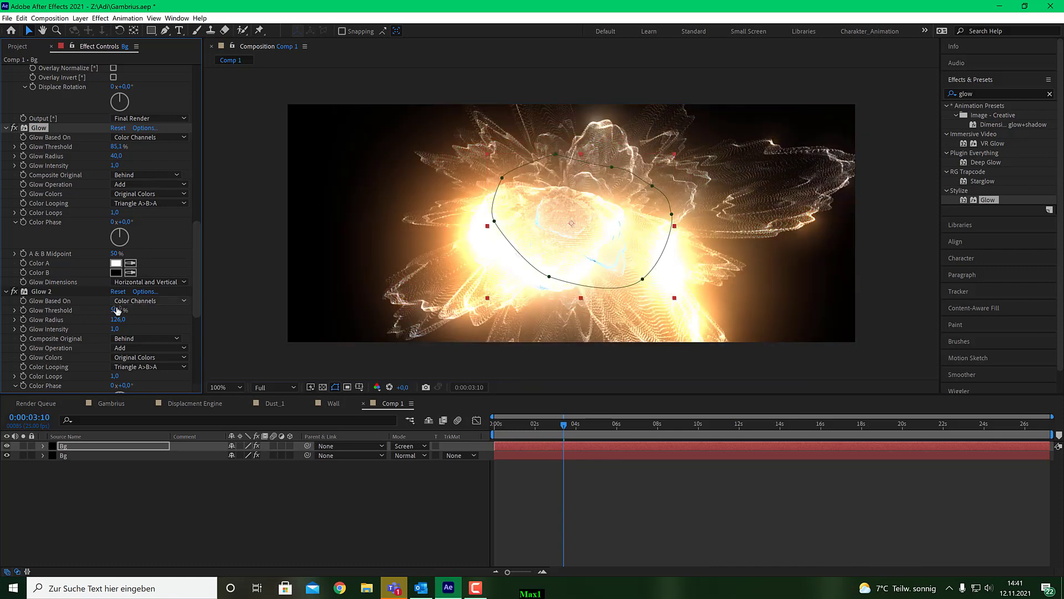
drag(118, 310, 127, 309)
scroll(128, 308, down, 5)
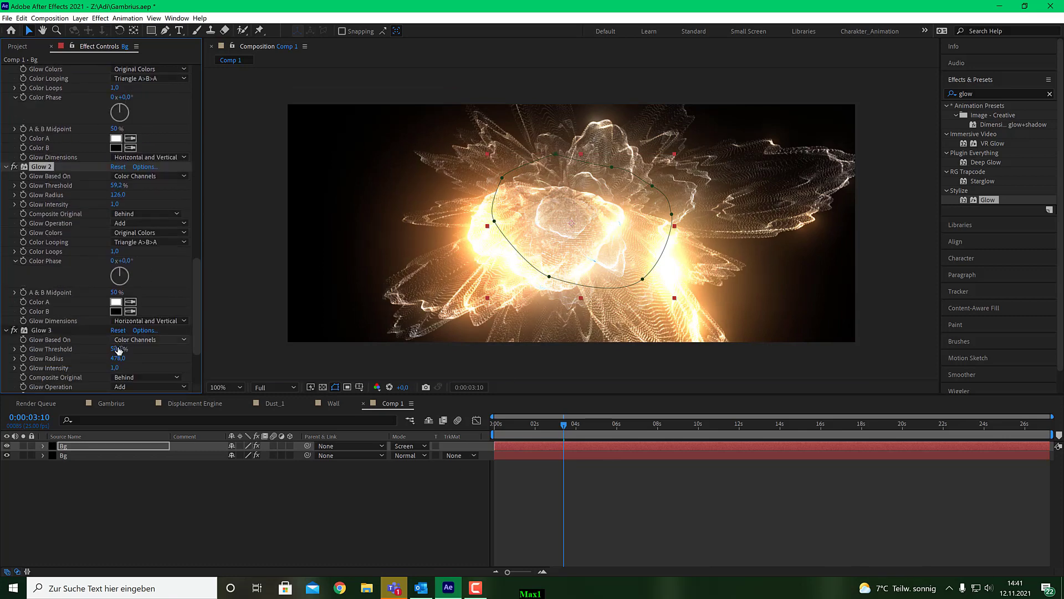
click(126, 348)
drag(128, 348, 167, 347)
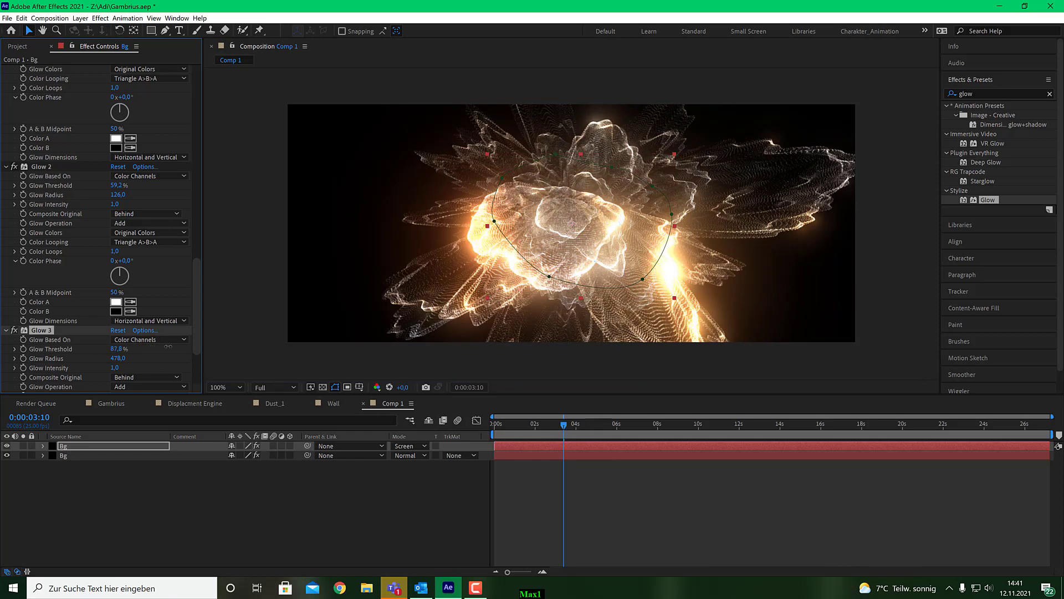
Apply Gaussian Blur (Legacy) to the Bg copy with Blurriness 44.7.
scroll(151, 144, up, 15)
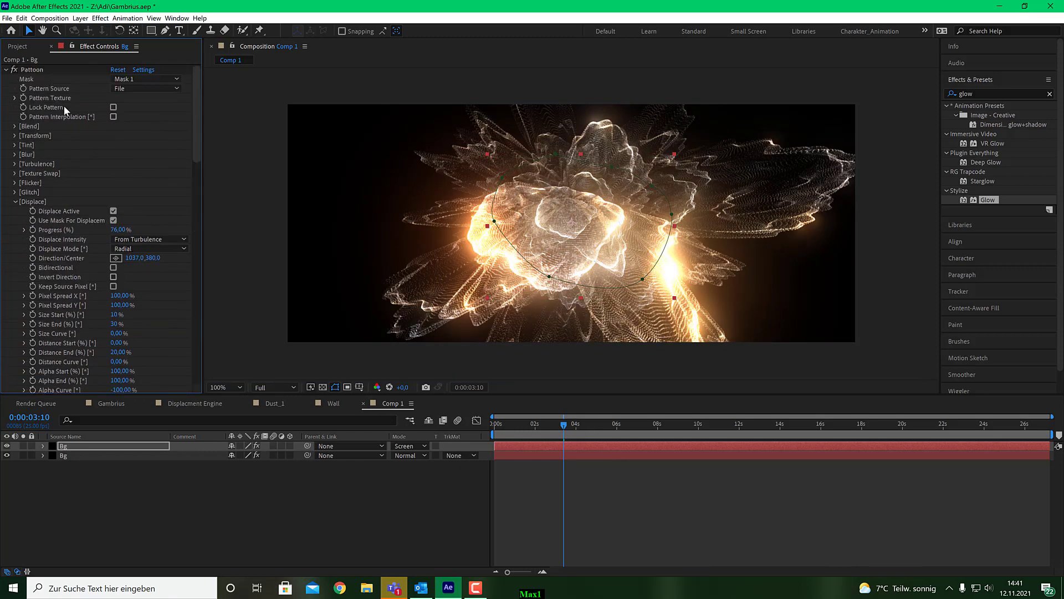
click(7, 70)
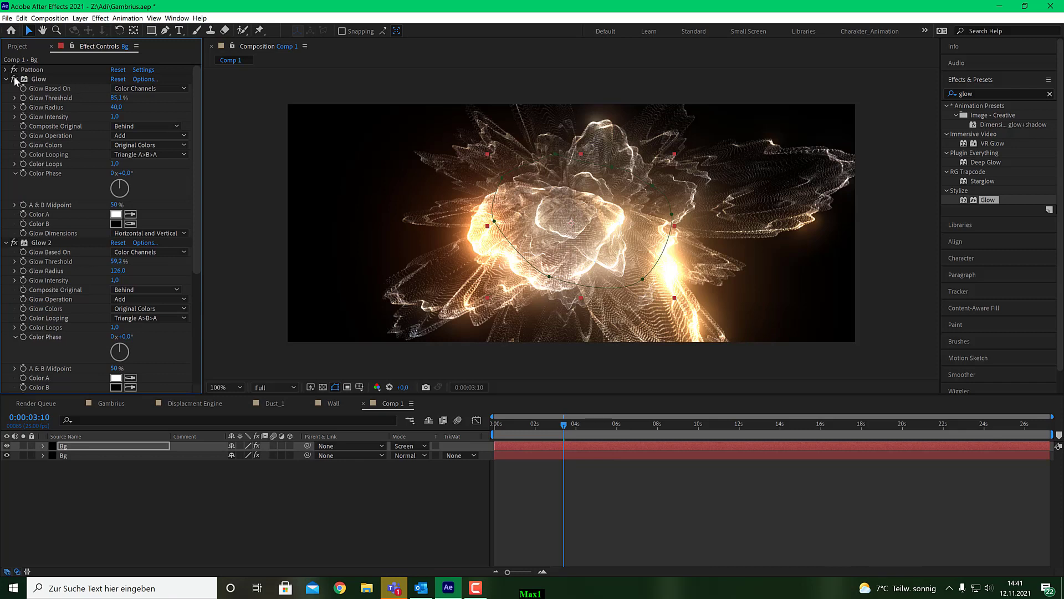
click(6, 89)
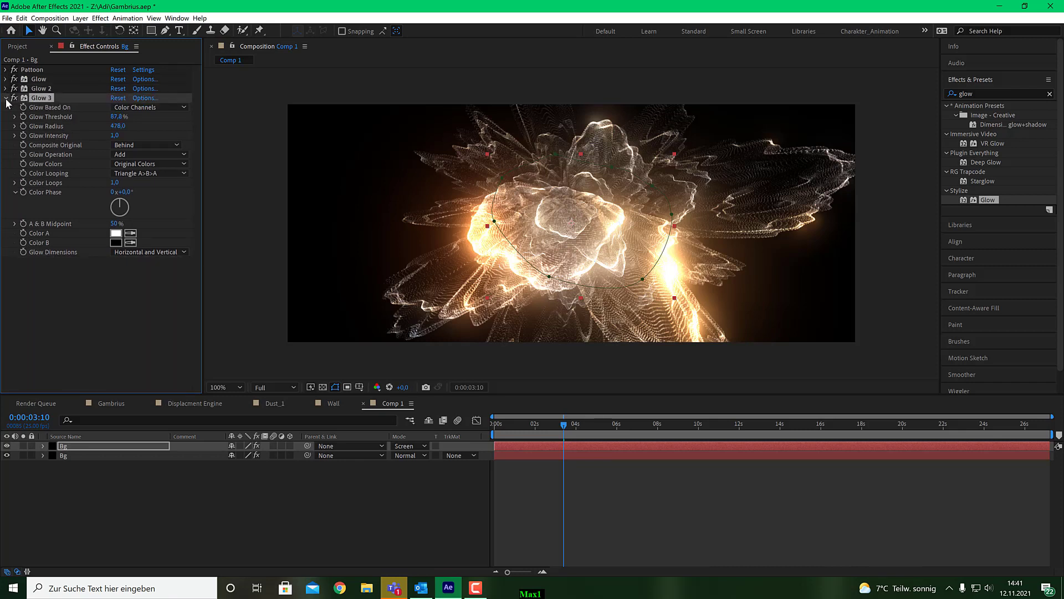
click(6, 98)
click(994, 93)
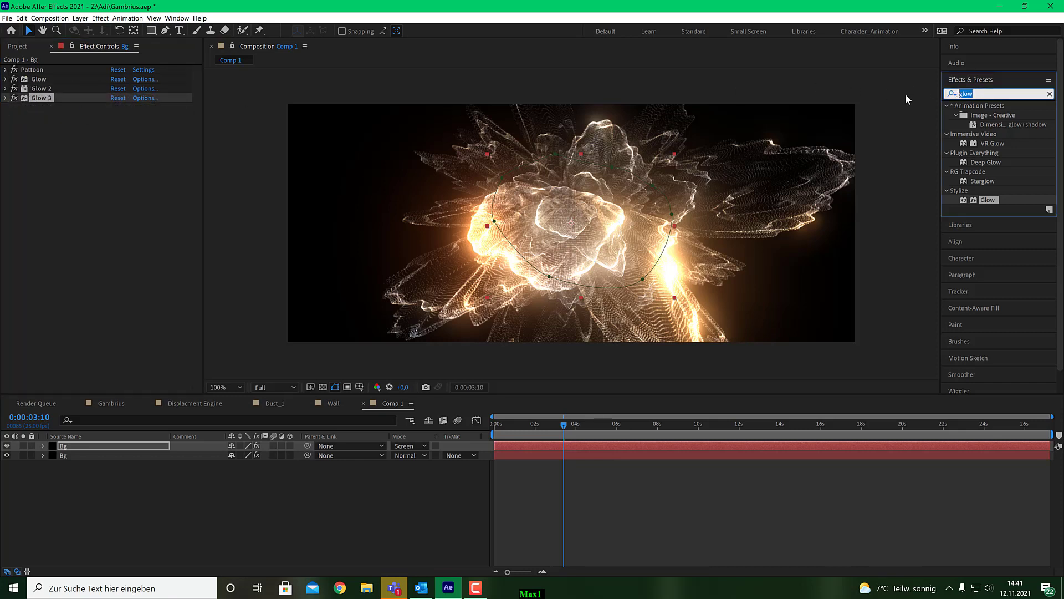
text(blur)
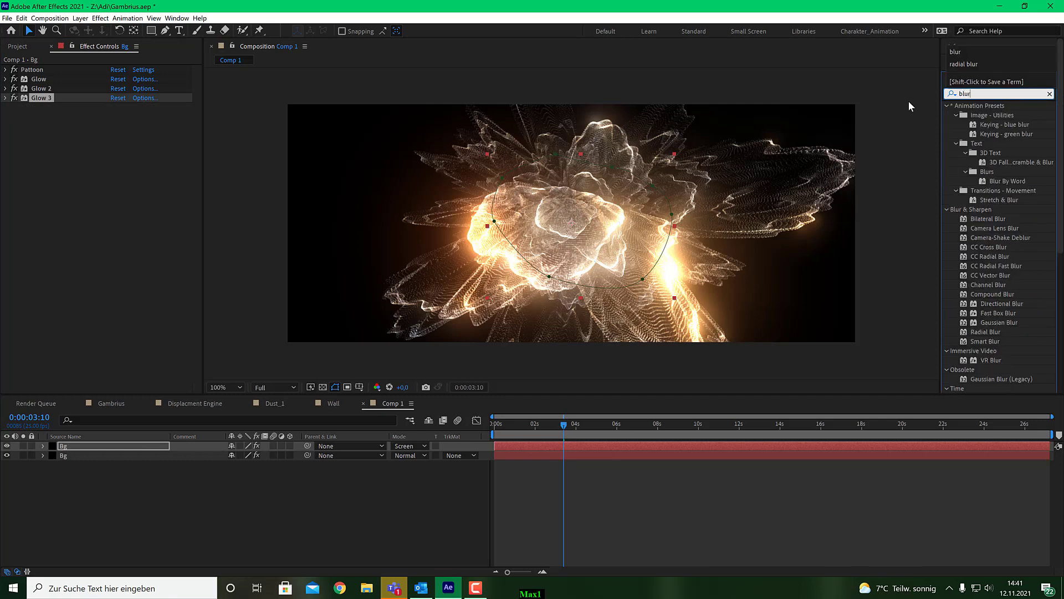
double_click(1005, 377)
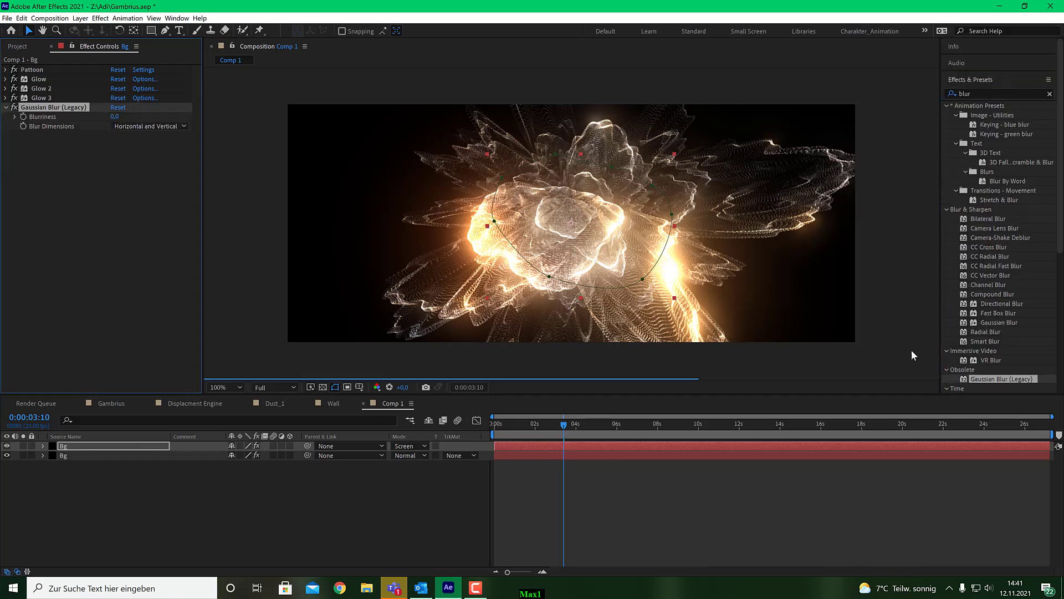
drag(114, 116, 185, 118)
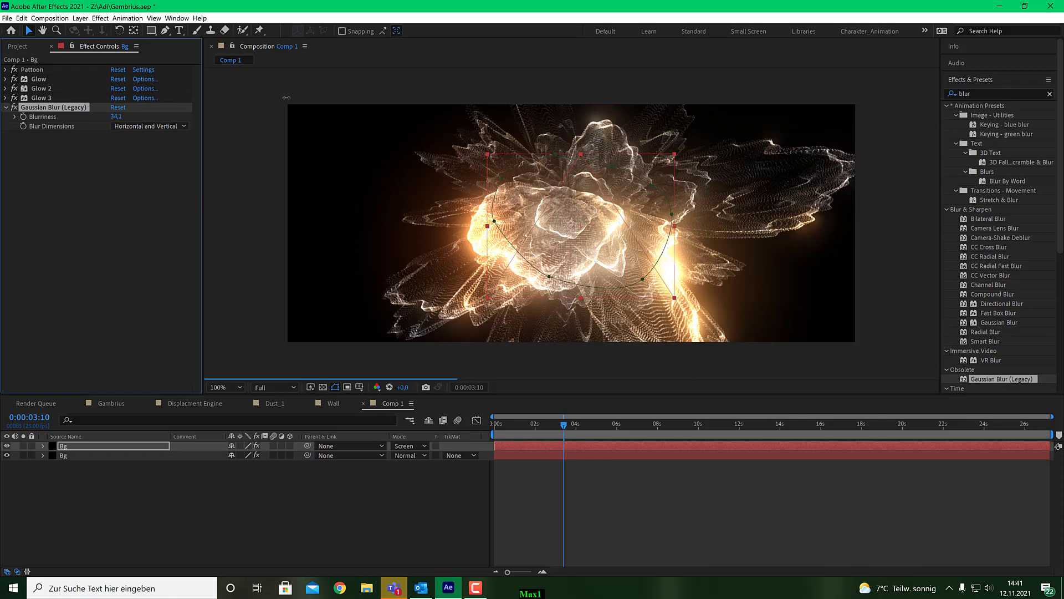
drag(117, 117, 138, 117)
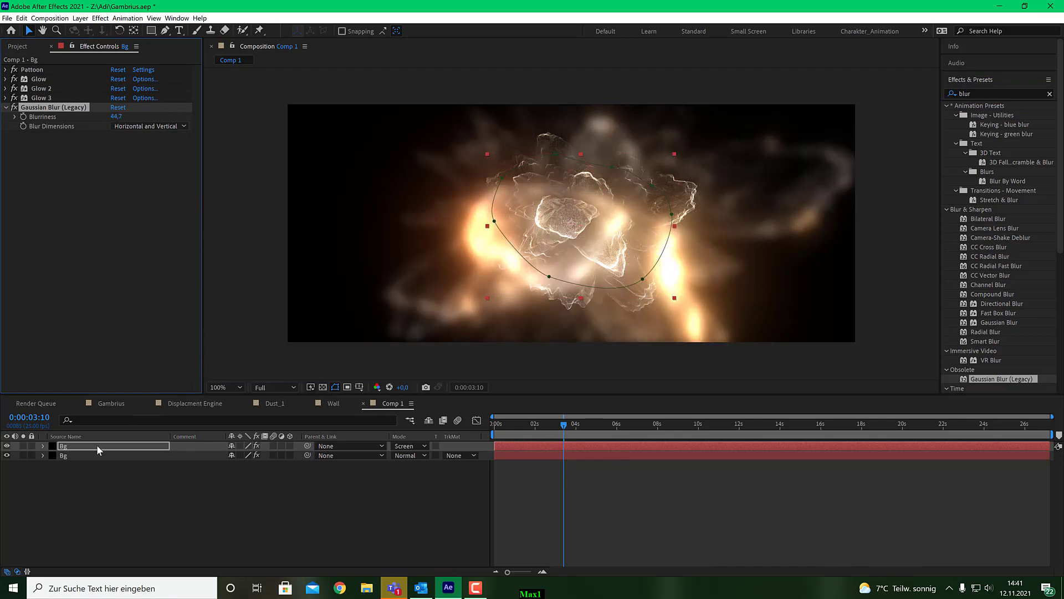
Move the blurred layer below the sharp Bg, screen the top layer, and set blurred opacity to 43%.
drag(96, 445, 97, 474)
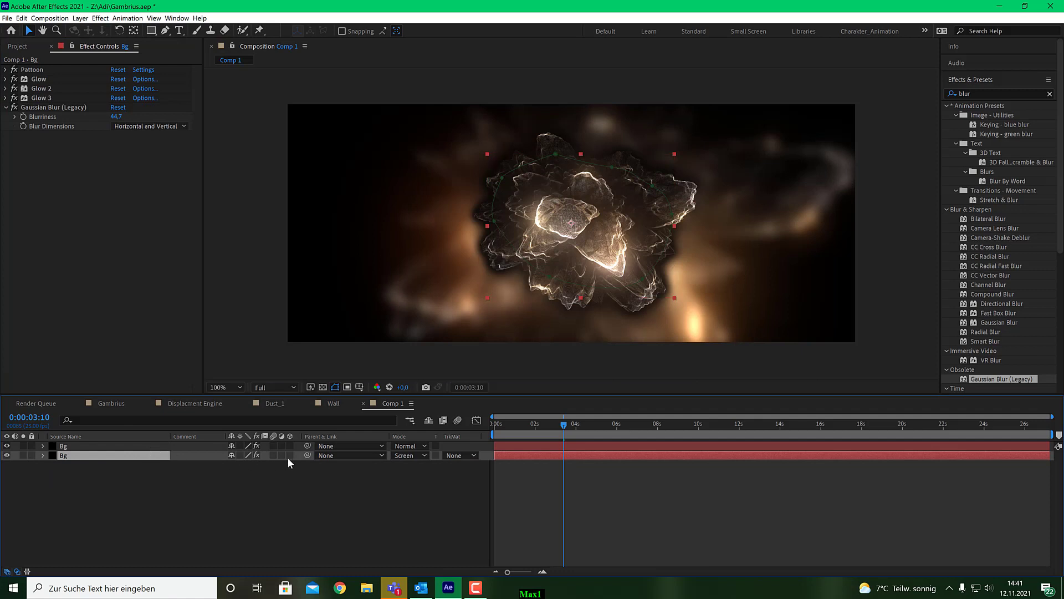
click(405, 446)
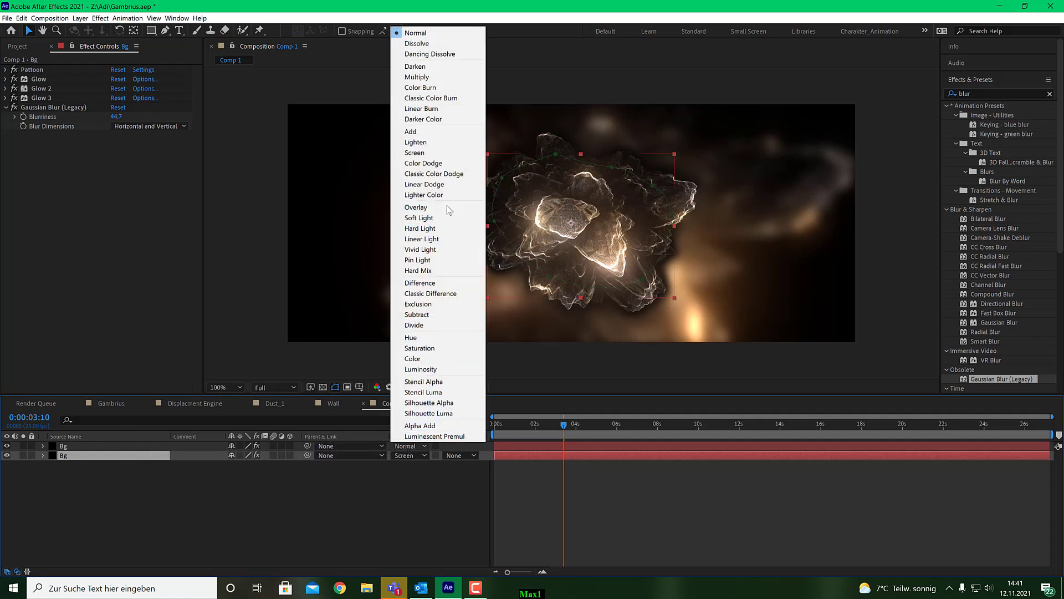
click(450, 153)
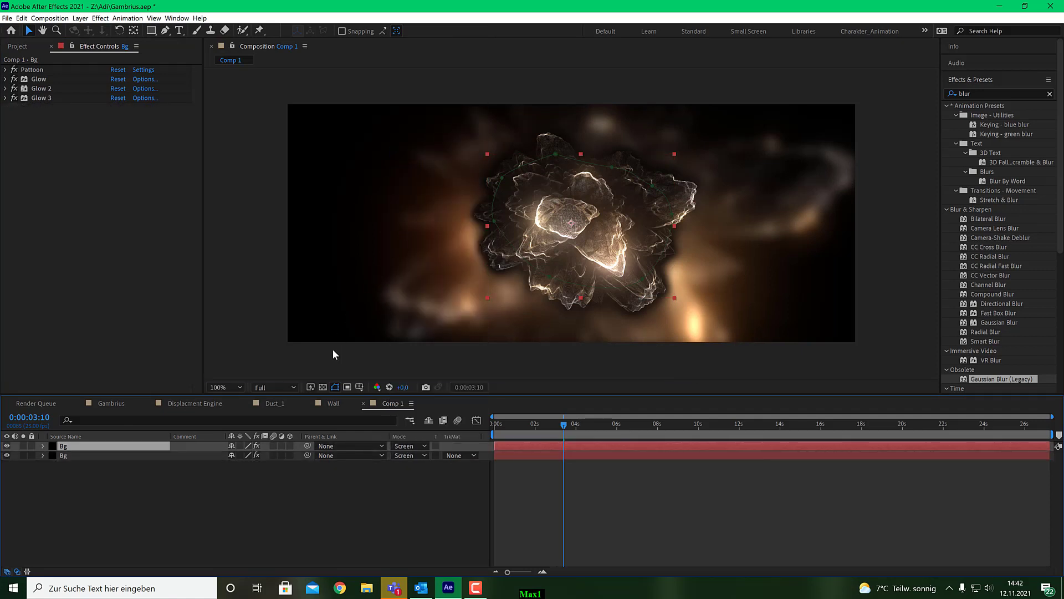
click(96, 456)
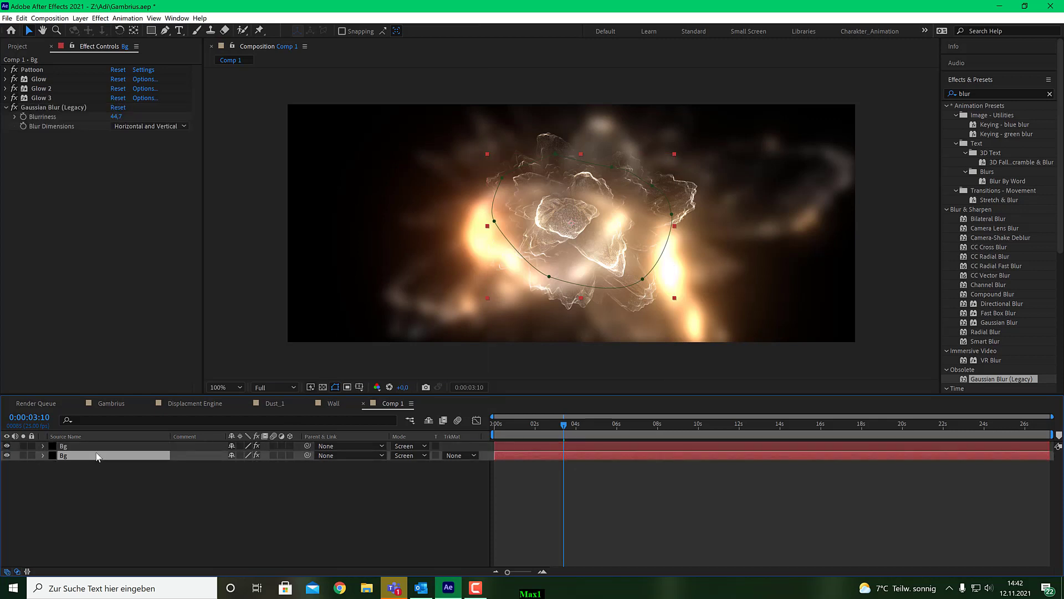
key(t)
mouse_move(236, 464)
mouse_down()
mouse_move(189, 469)
mouse_move(240, 465)
mouse_up()
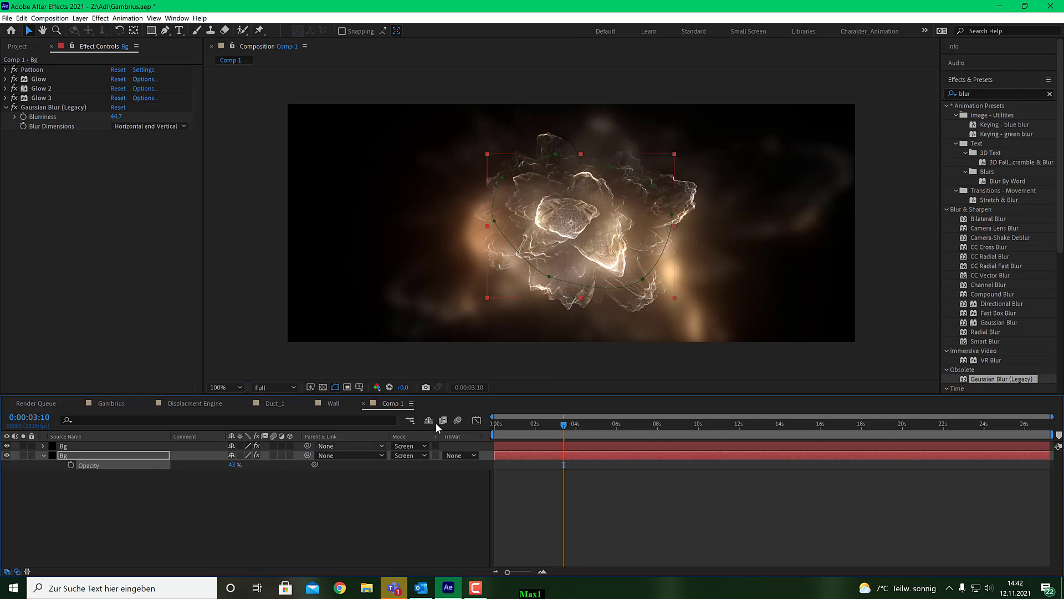
drag(557, 423, 434, 421)
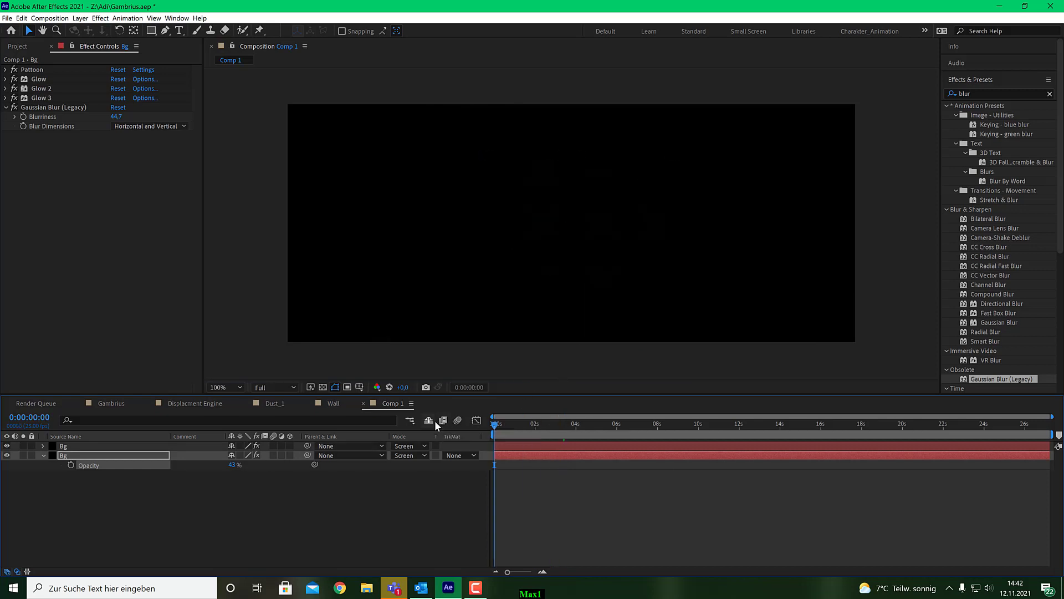
Play Comp 1 from 0:00:00:00 to preview the flower in its blurred glow.
key(space)
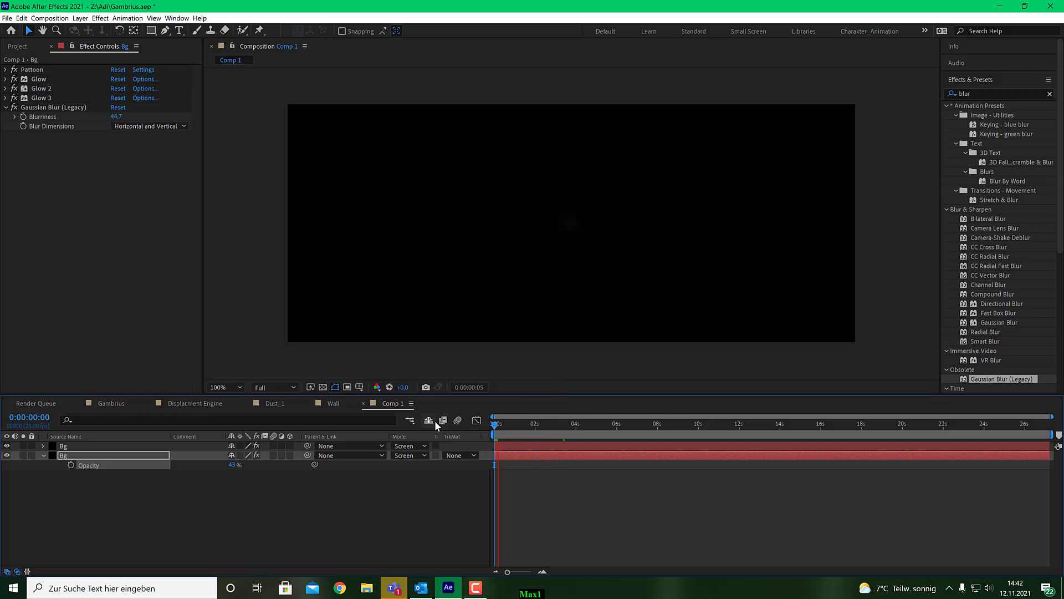